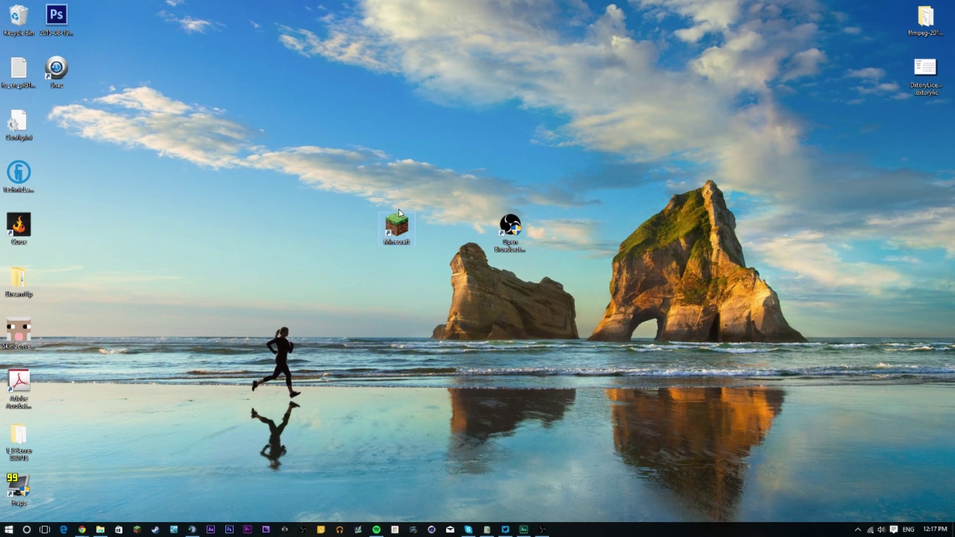
# - Select the Minecraft and Open Broadcaster desktop shortcuts together
pyautogui.moveTo(378, 159); pyautogui.dragTo(463, 291)
pyautogui.moveTo(463, 159); pyautogui.dragTo(553, 291)
pyautogui.moveTo(327, 174); pyautogui.dragTo(599, 294)
# - Bring up the Chrome YouTube Live Dashboard and drag its right edge wider to fit the page
pyautogui.moveTo(82, 530)
pyautogui.click(111, 491)
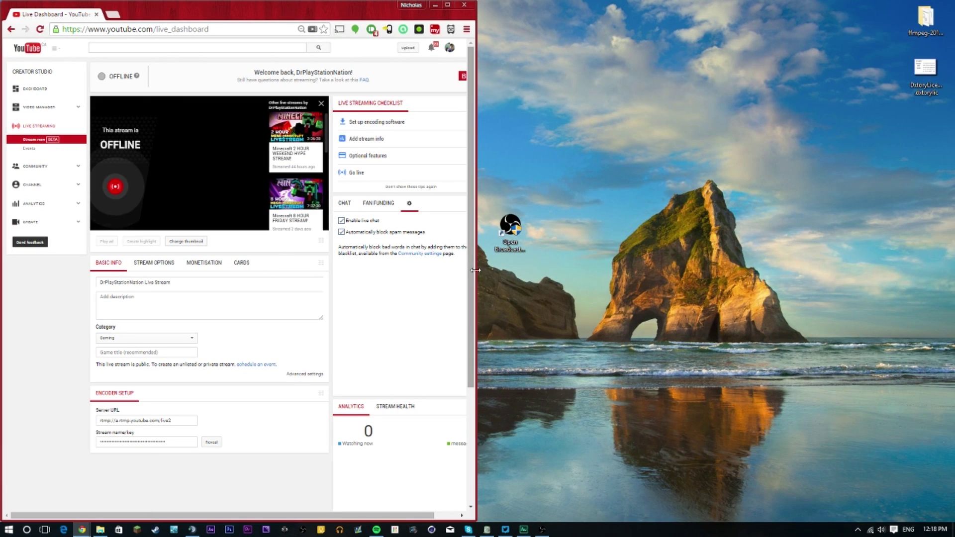
pyautogui.moveTo(476, 271); pyautogui.dragTo(535, 268)
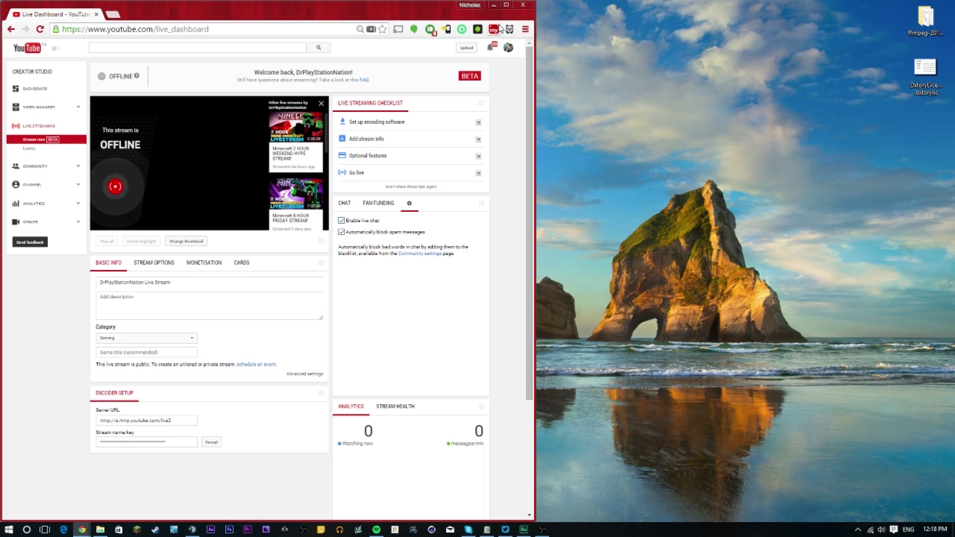
pyautogui.click(509, 48)
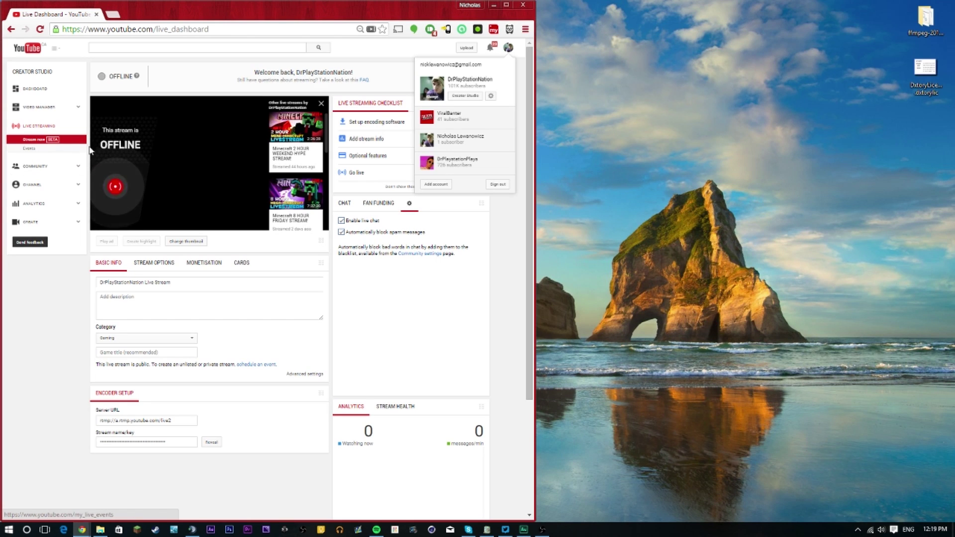
pyautogui.click(491, 59)
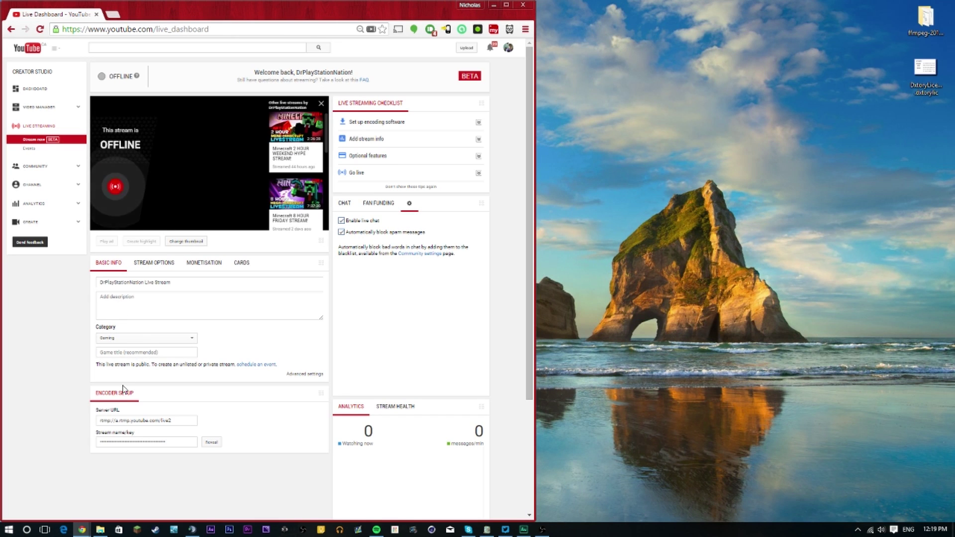
# - Review the Stream Options, Monetisation, Cards, Chat and Basic Info tabs, then narrow the browser
pyautogui.click(154, 263)
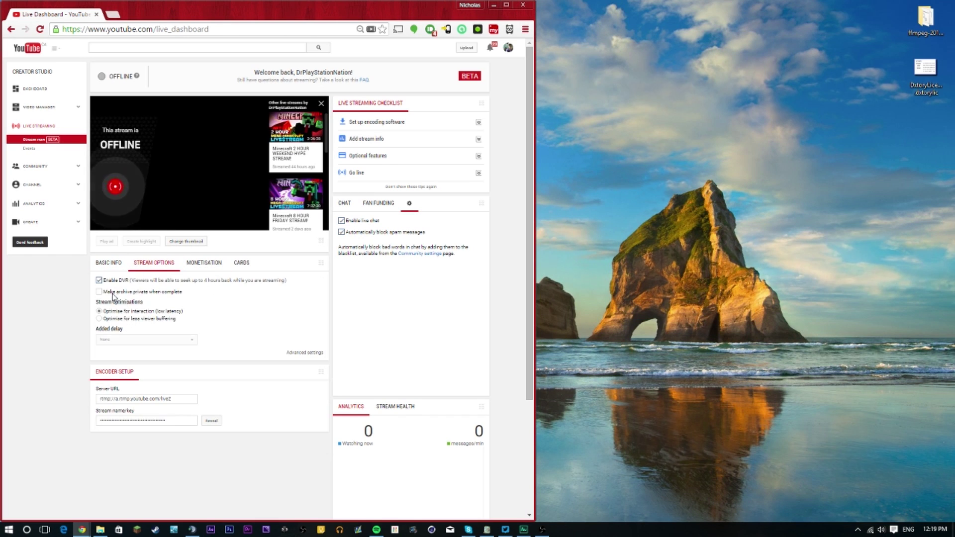
pyautogui.click(204, 263)
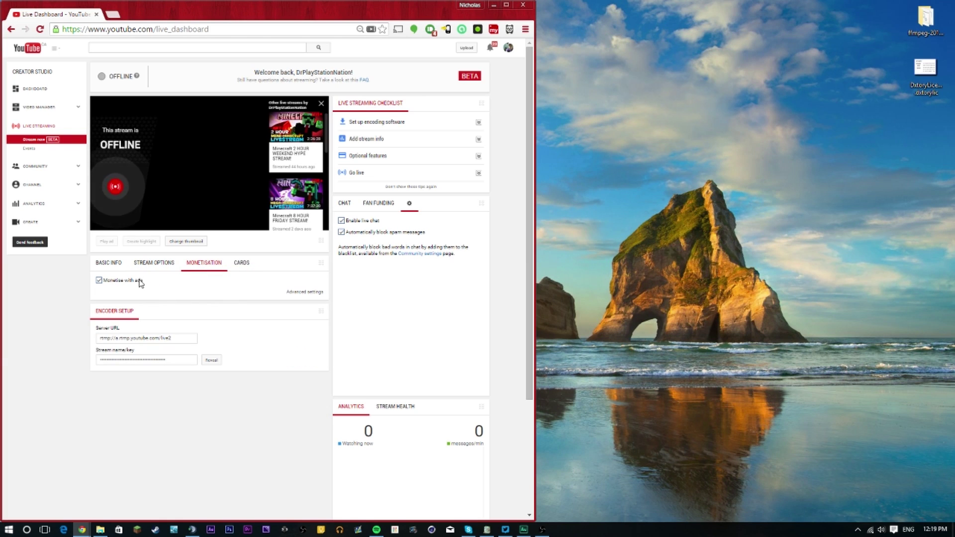
pyautogui.click(242, 264)
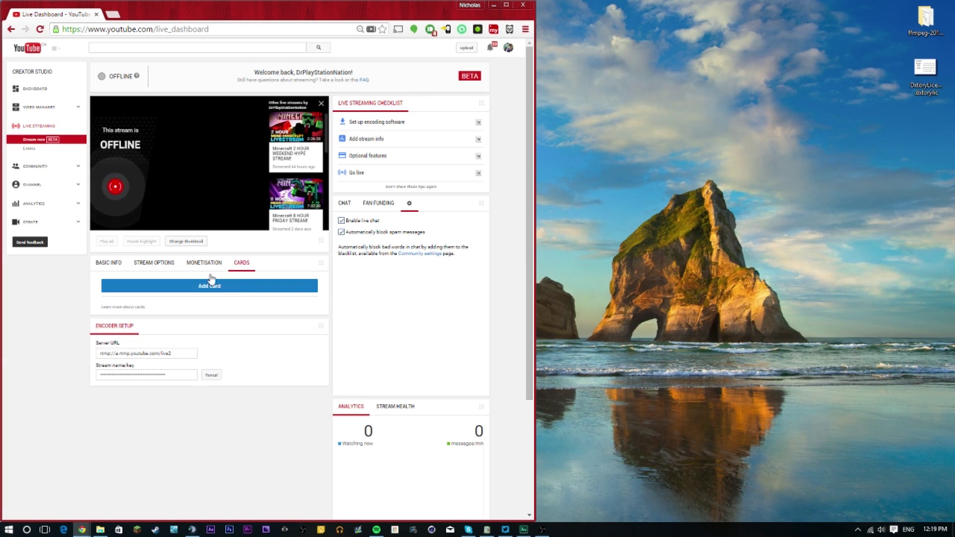
pyautogui.click(350, 205)
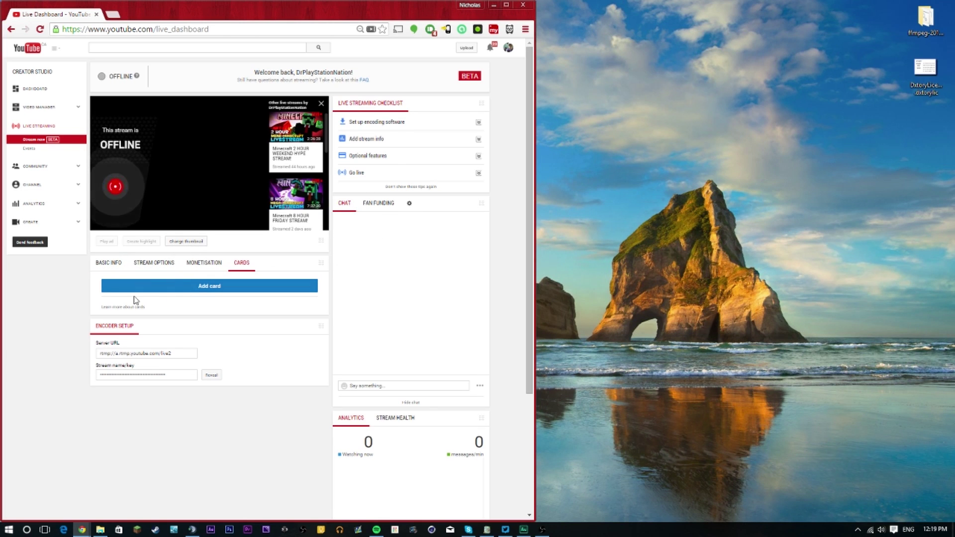
pyautogui.click(109, 264)
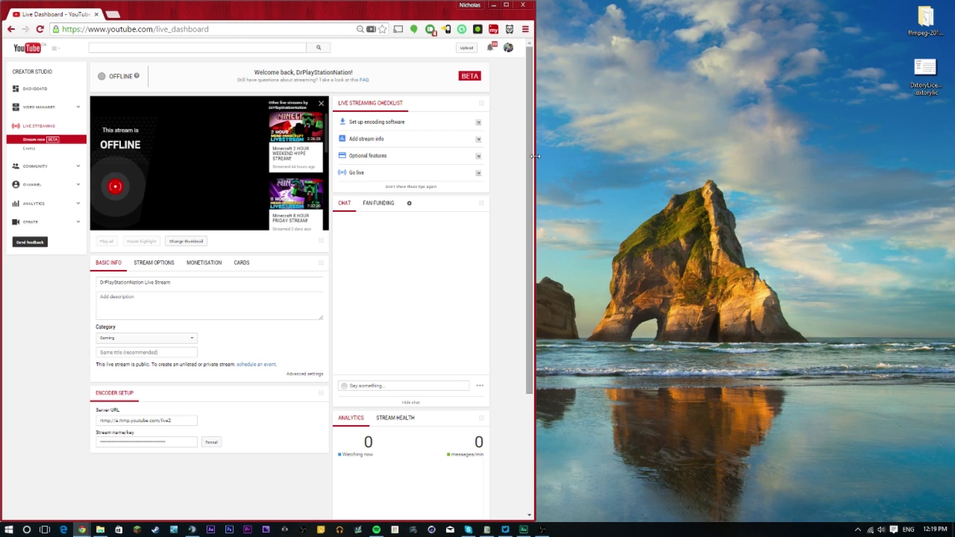
pyautogui.moveTo(531, 158); pyautogui.dragTo(483, 164)
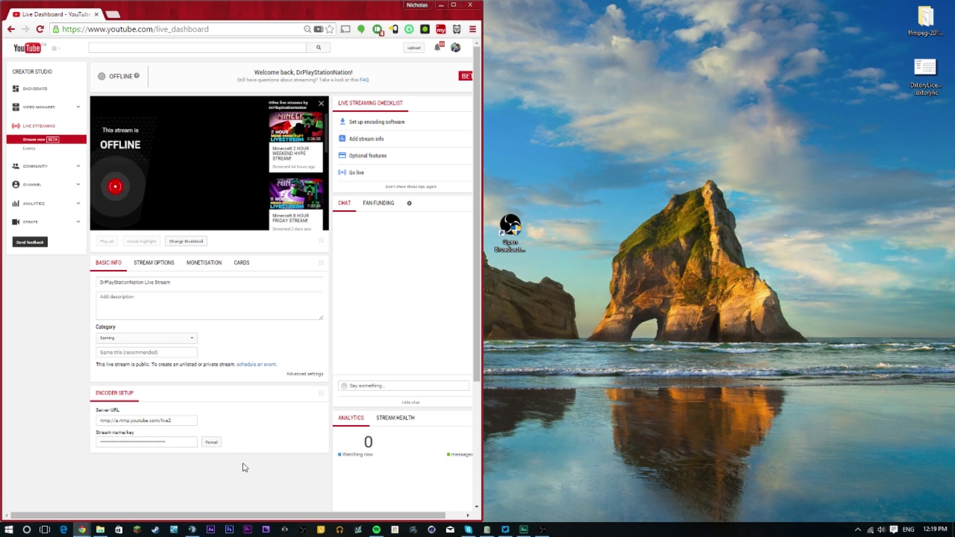
pyautogui.click(127, 442)
# - Restore OBS beside the dashboard and open its Settings dialog
pyautogui.click(543, 529)
pyautogui.moveTo(676, 222); pyautogui.dragTo(659, 185)
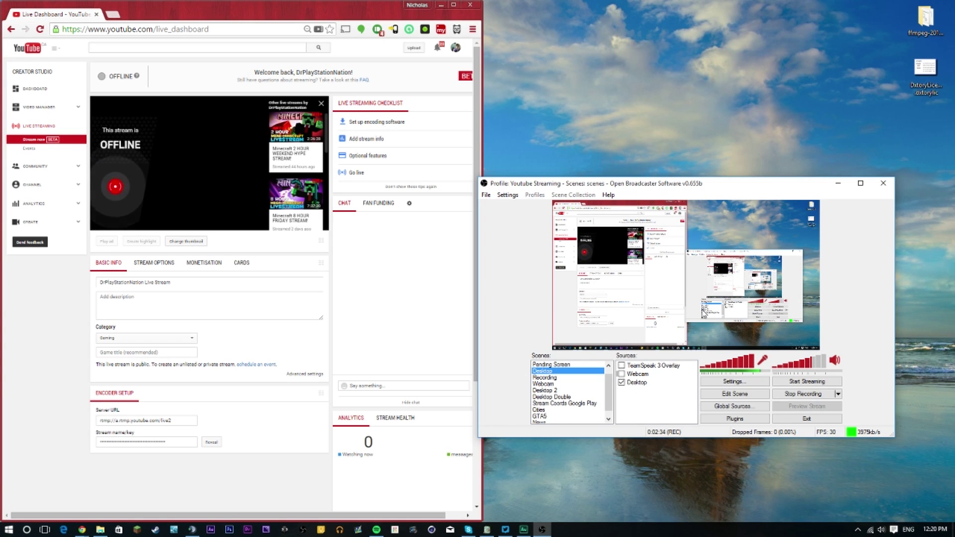
pyautogui.click(508, 195)
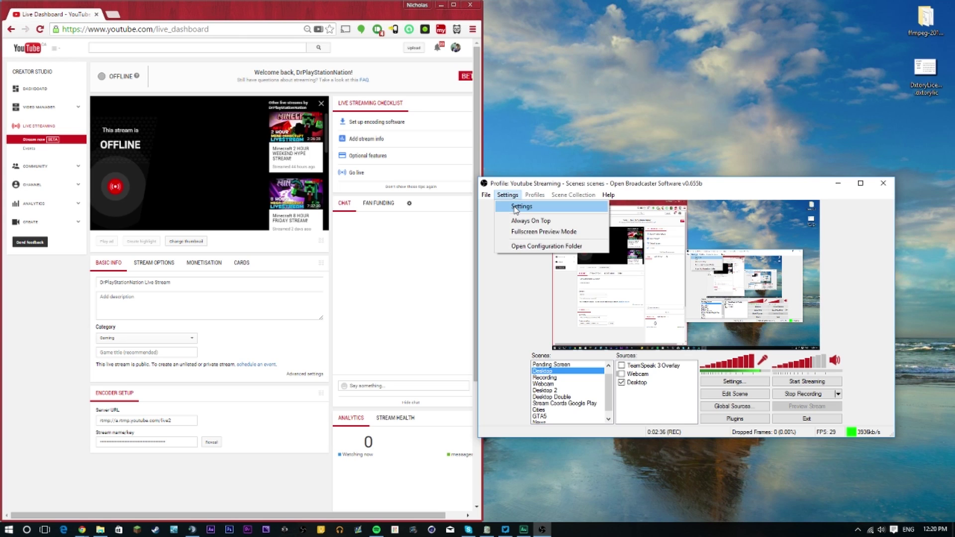
pyautogui.click(515, 208)
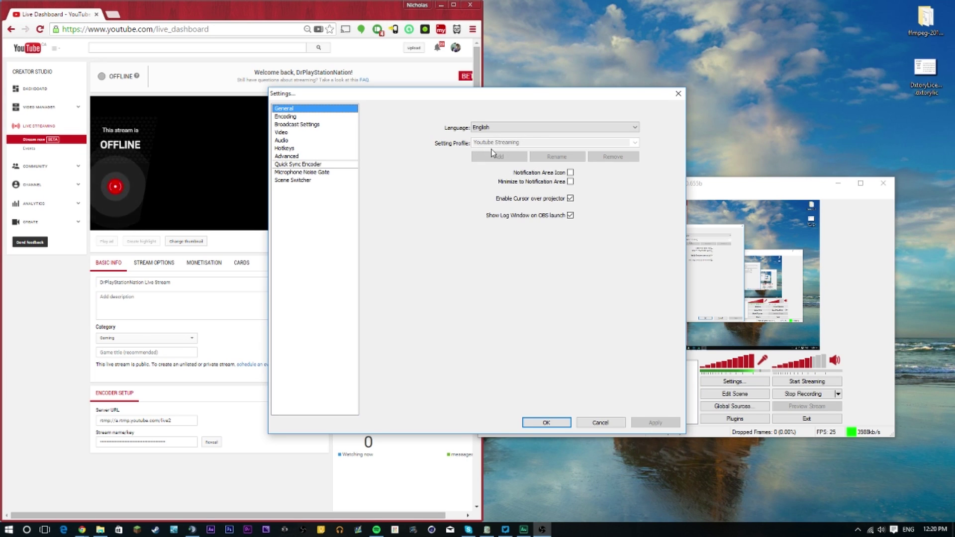
# - Check the Encoding page: x264 with a 3800 kb/s max bitrate
pyautogui.click(288, 117)
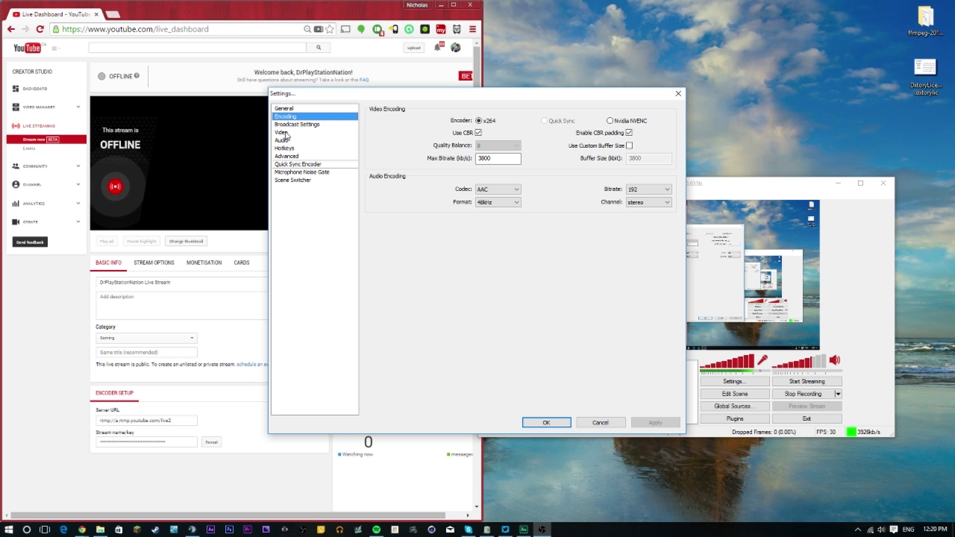
pyautogui.moveTo(481, 95); pyautogui.dragTo(387, 112)
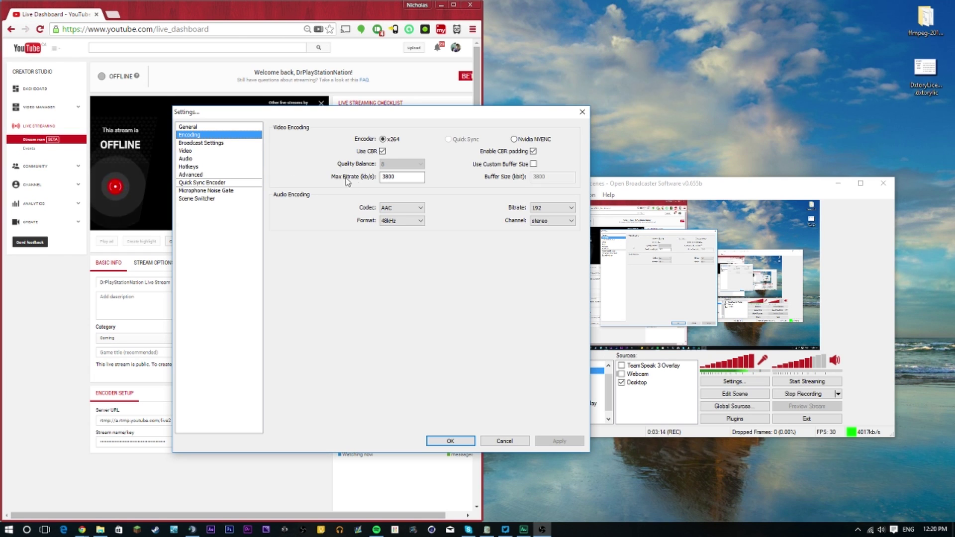
pyautogui.moveTo(407, 173)
# - Set Broadcast Settings to Youtube with the Primary Youtube ingest server and paste the stream key
pyautogui.moveTo(388, 182)
pyautogui.click(195, 143)
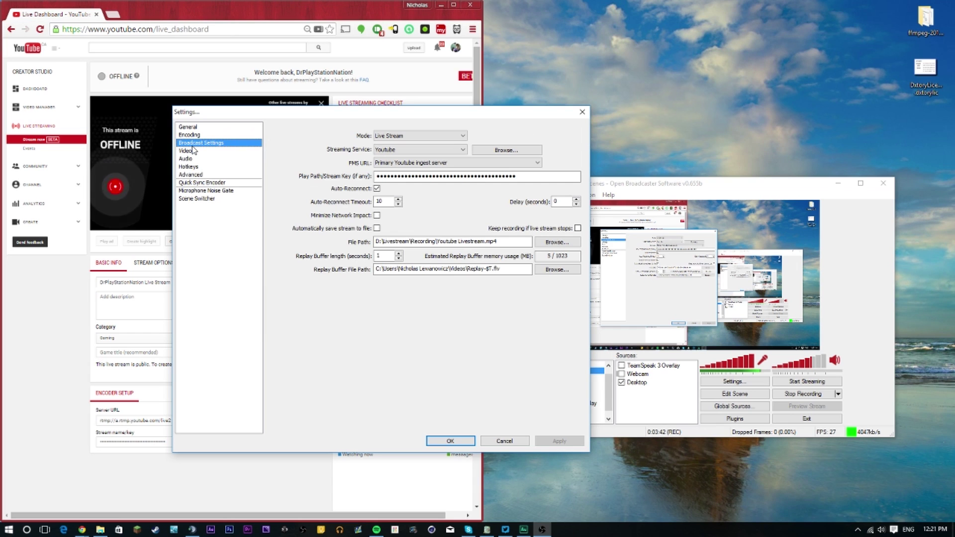
pyautogui.moveTo(431, 120); pyautogui.dragTo(737, 117)
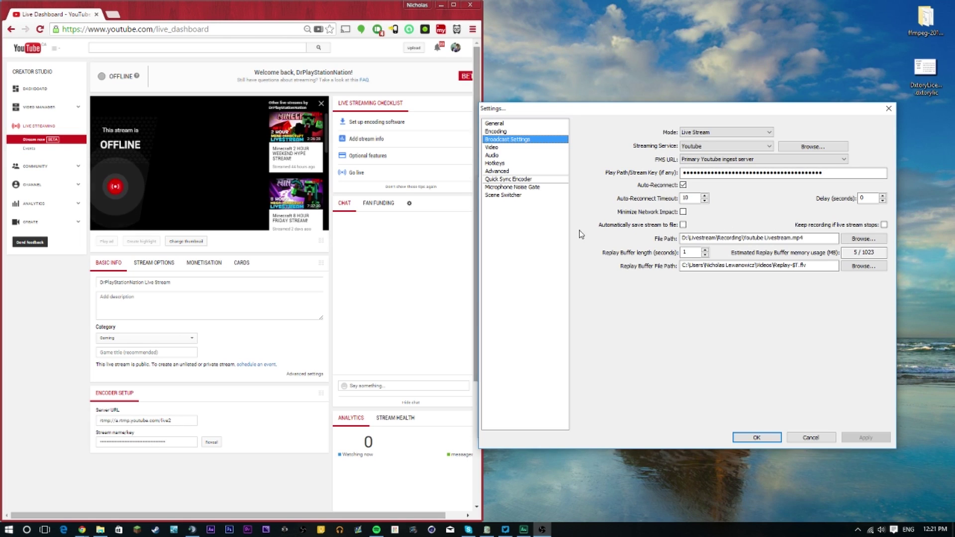
pyautogui.click(714, 172)
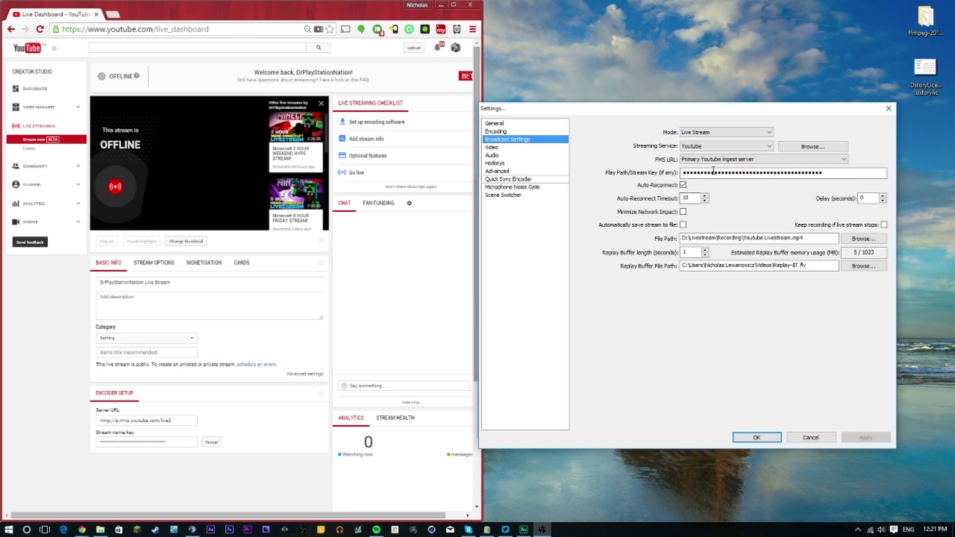
pyautogui.click(692, 145)
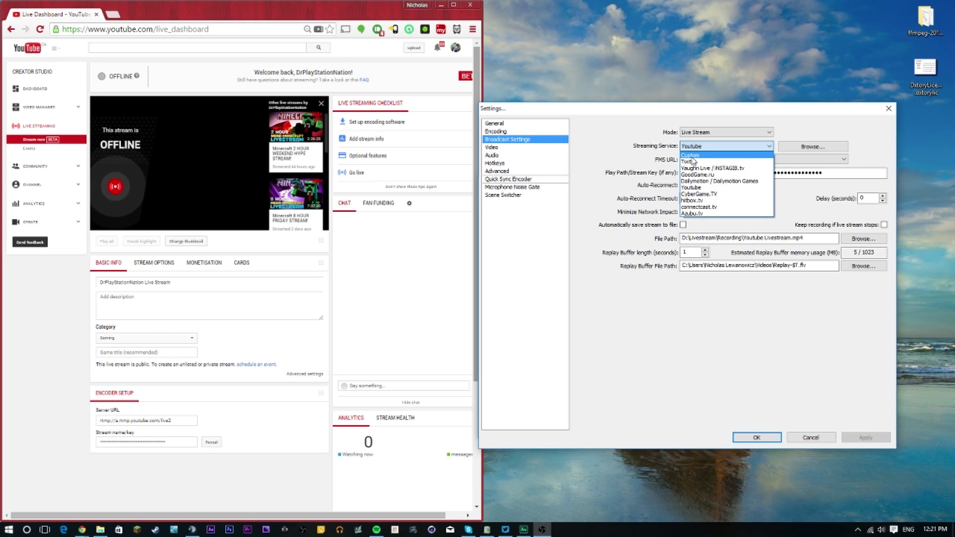
pyautogui.click(705, 188)
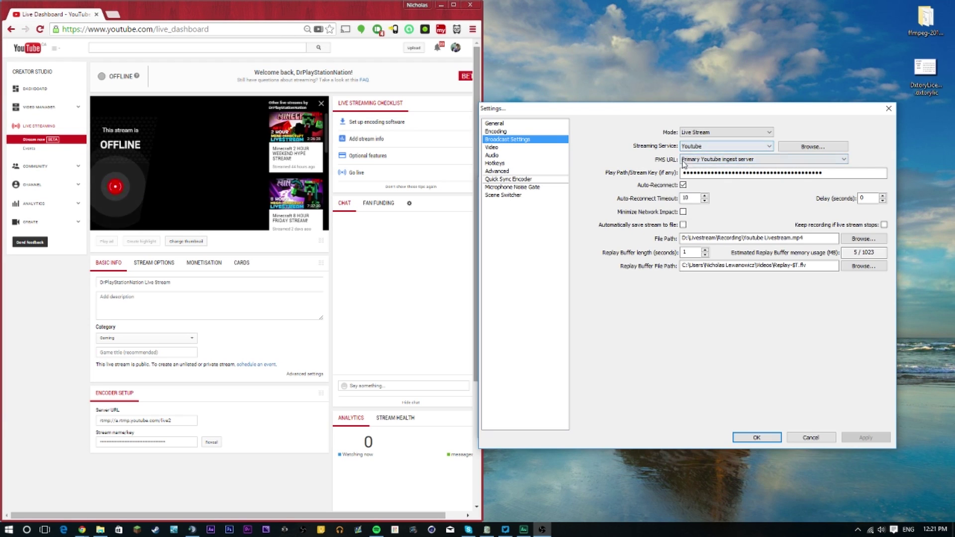
pyautogui.click(703, 160)
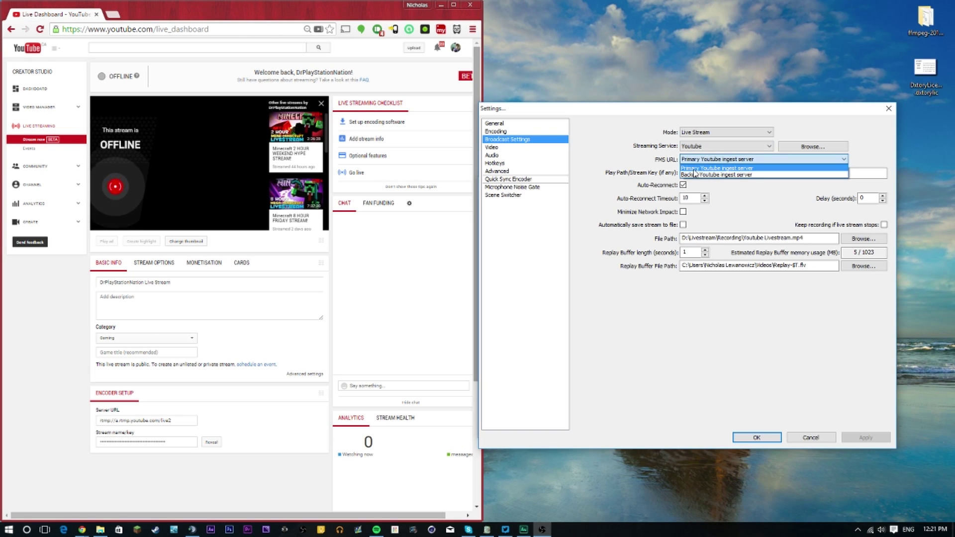
pyautogui.click(704, 169)
pyautogui.click(684, 174)
pyautogui.hotkey('ctrl', 'v')
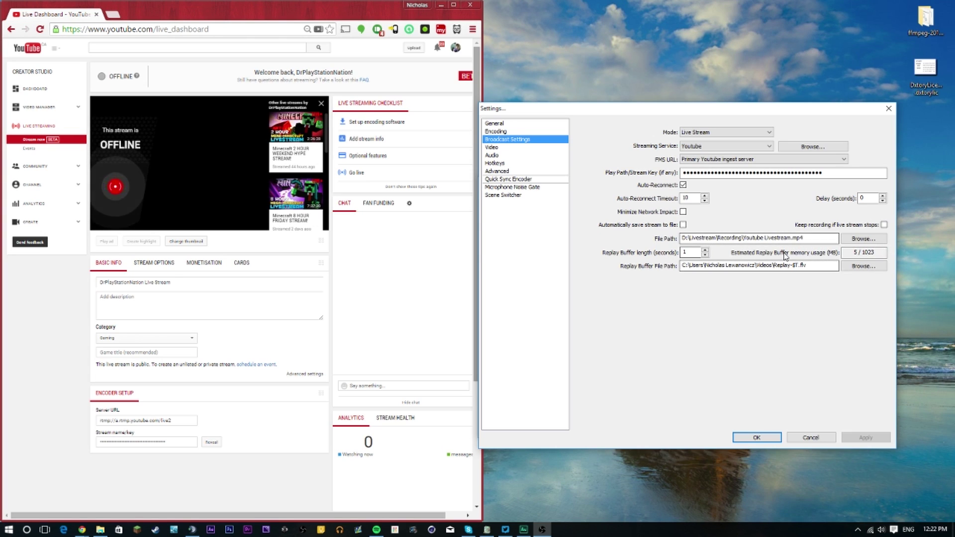
# - Keep a 1920x1080 base, downscale 1.50 to 1280x720, and use the Bilinear filter at 60 FPS
pyautogui.moveTo(765, 239)
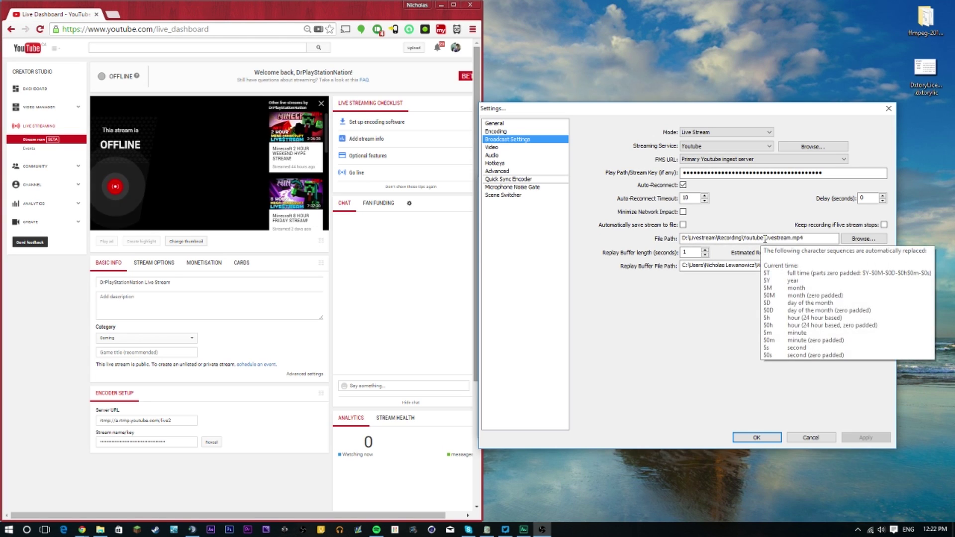
pyautogui.click(493, 148)
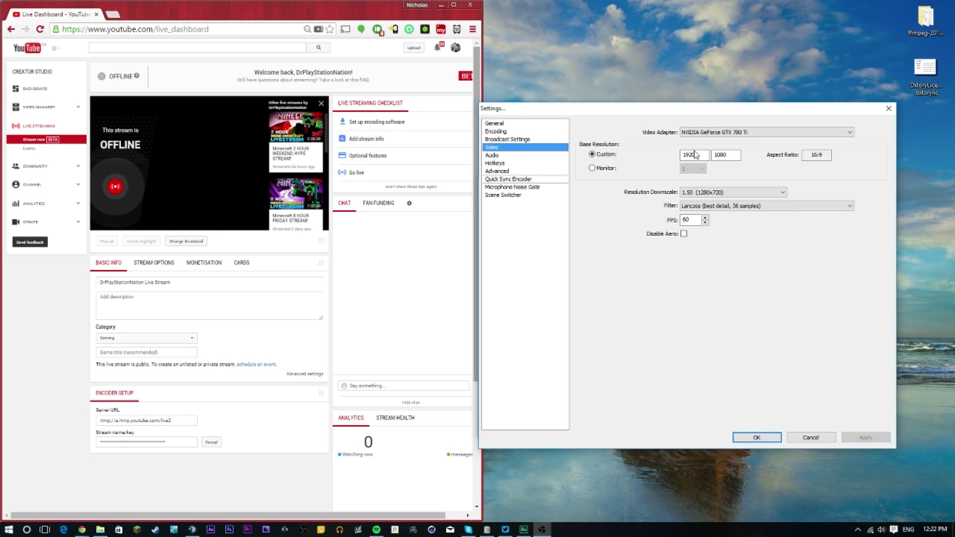
pyautogui.click(723, 155)
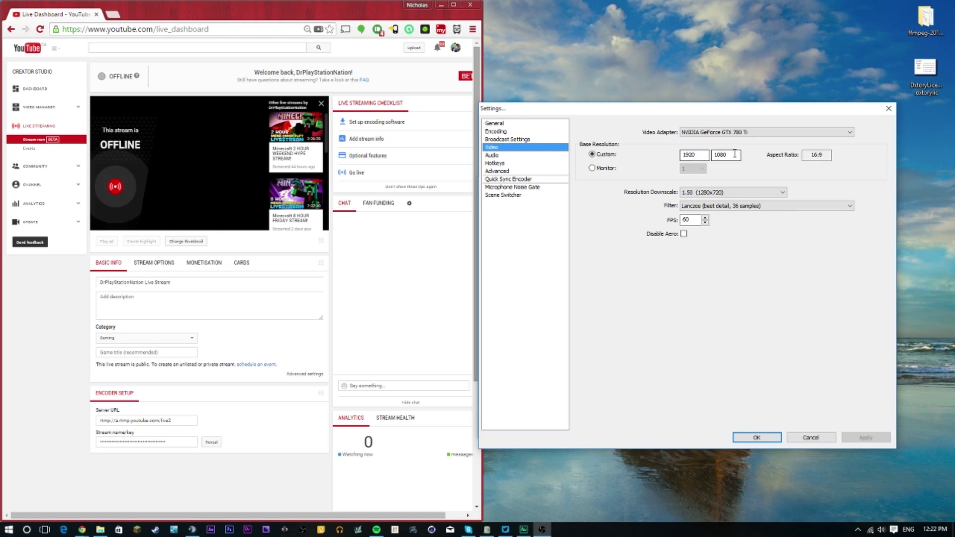
pyautogui.click(689, 195)
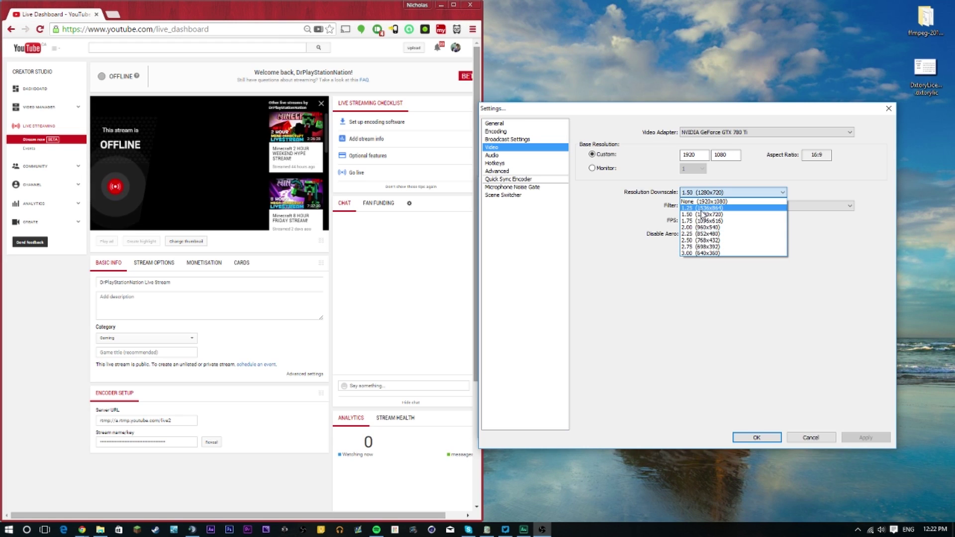
pyautogui.click(699, 195)
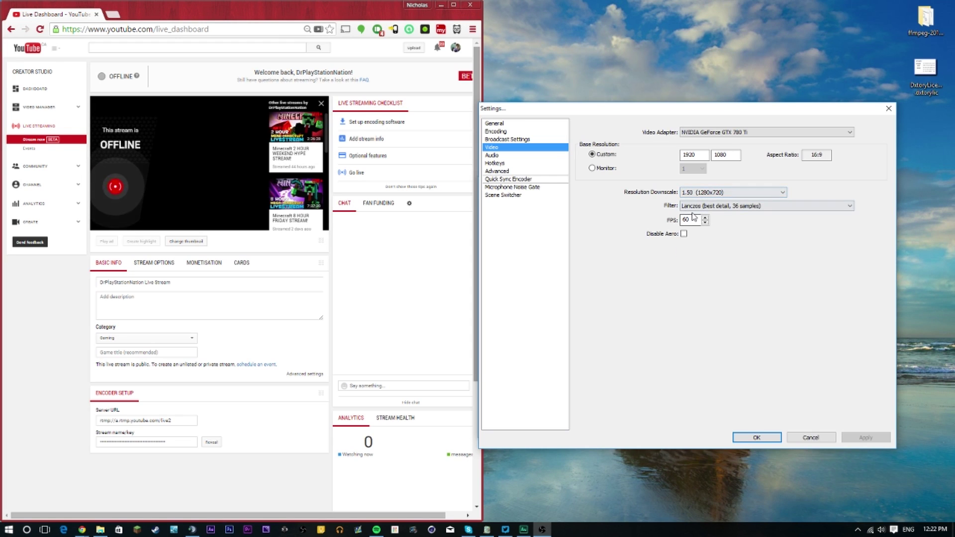
pyautogui.click(702, 206)
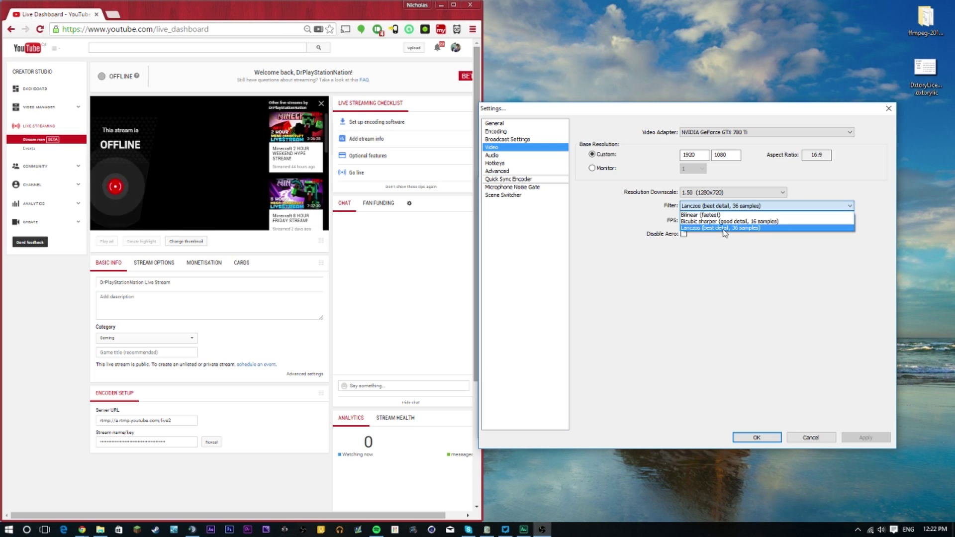
pyautogui.click(715, 214)
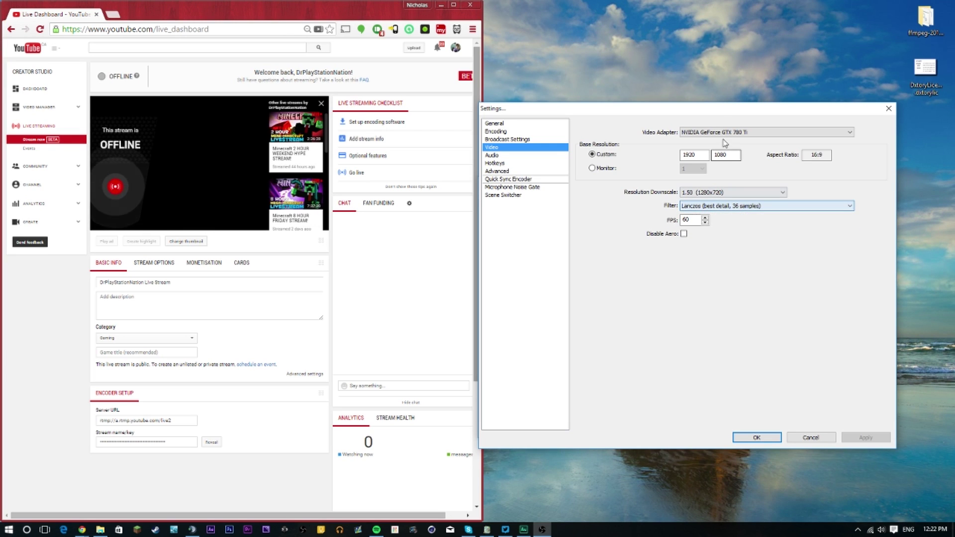
pyautogui.moveTo(547, 108); pyautogui.dragTo(271, 102)
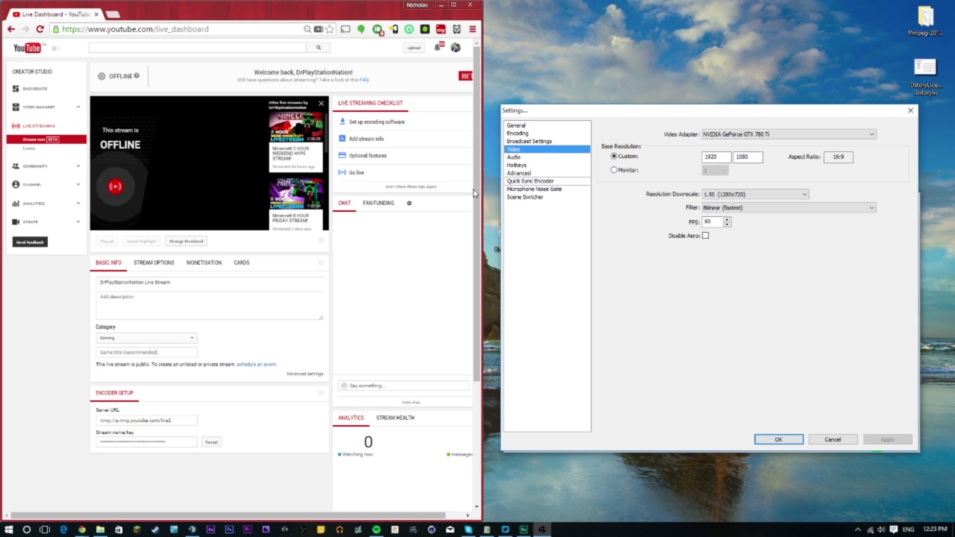
# - Keep Default desktop audio and choose VoiceMeeter Output as the microphone device
pyautogui.click(515, 157)
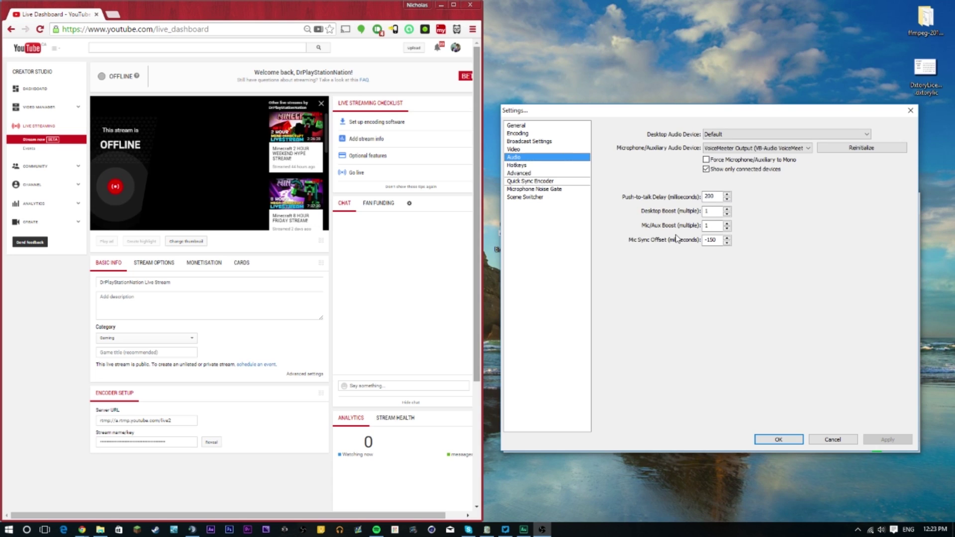
pyautogui.click(730, 135)
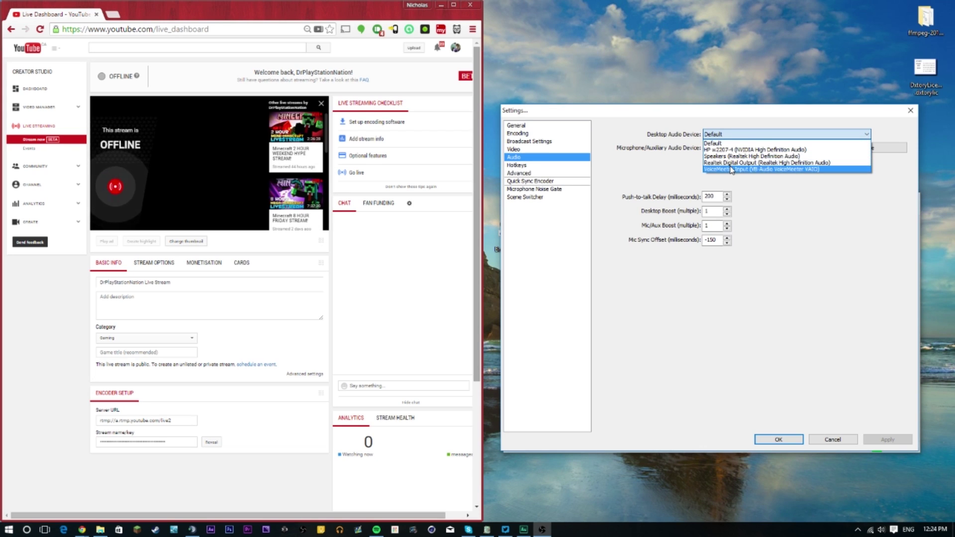
pyautogui.click(728, 136)
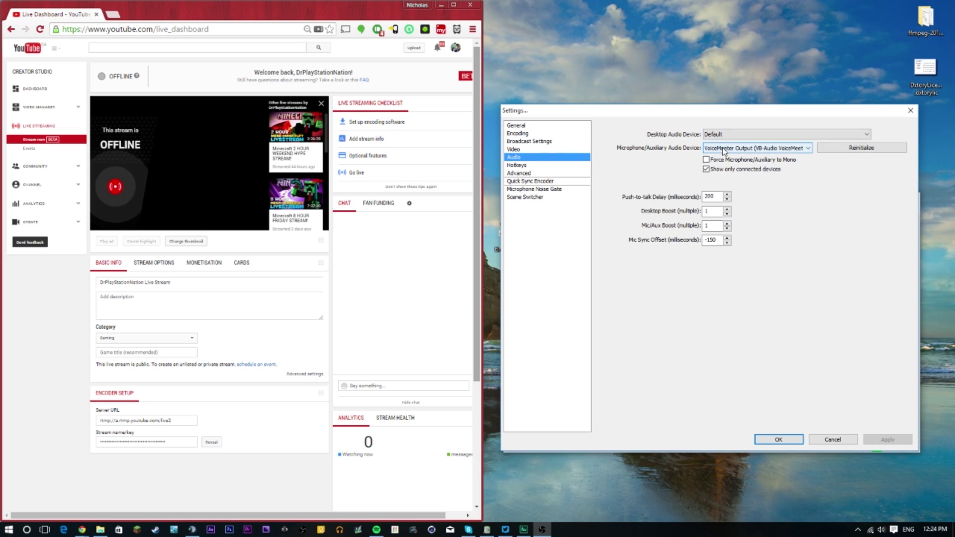
pyautogui.click(724, 149)
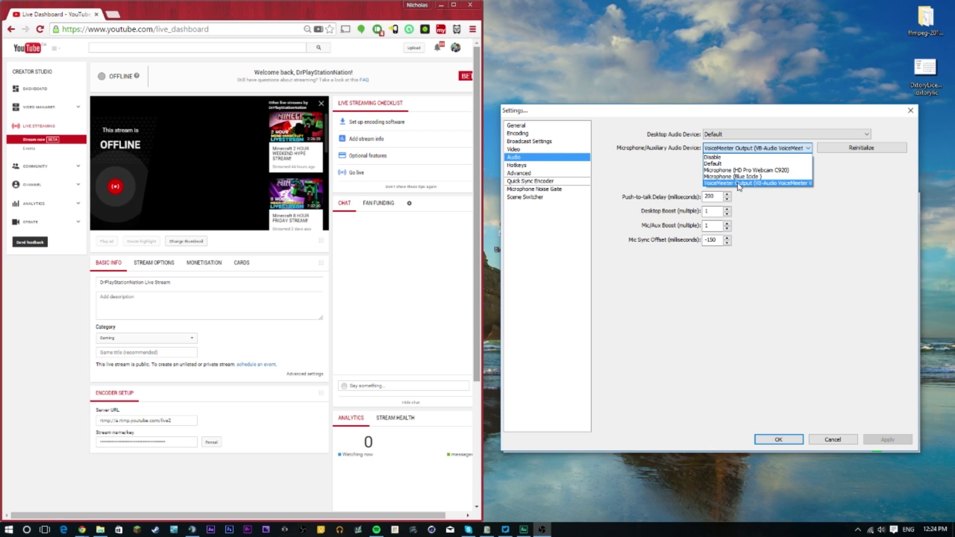
pyautogui.click(739, 183)
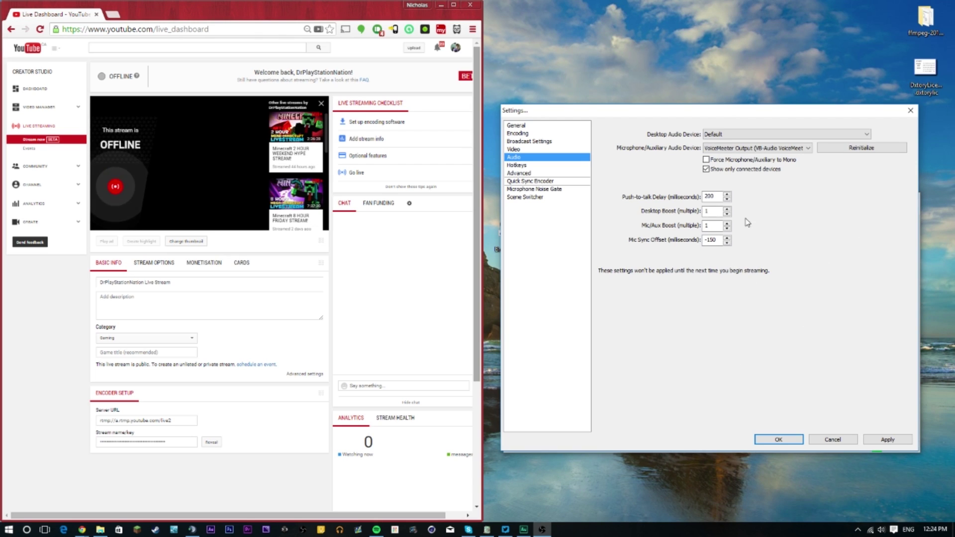
pyautogui.click(733, 148)
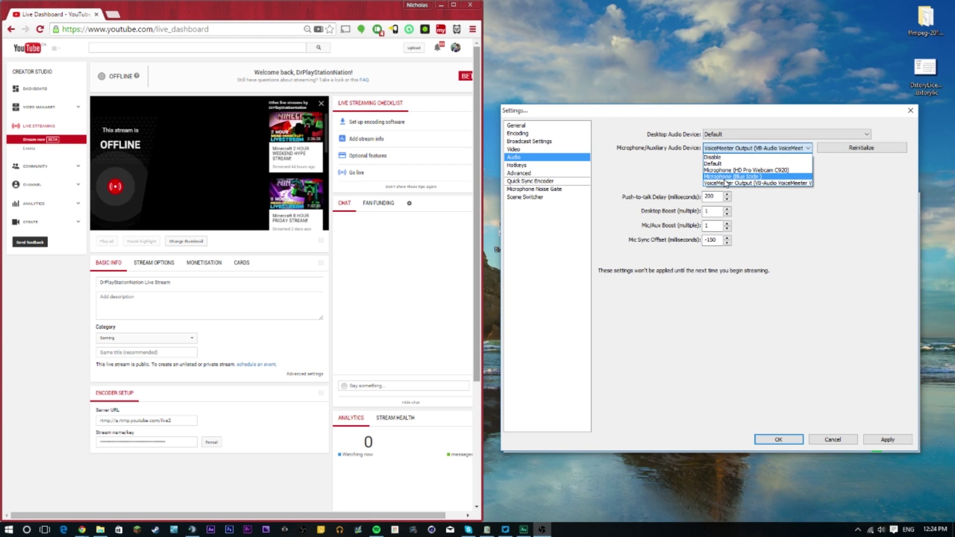
pyautogui.click(726, 184)
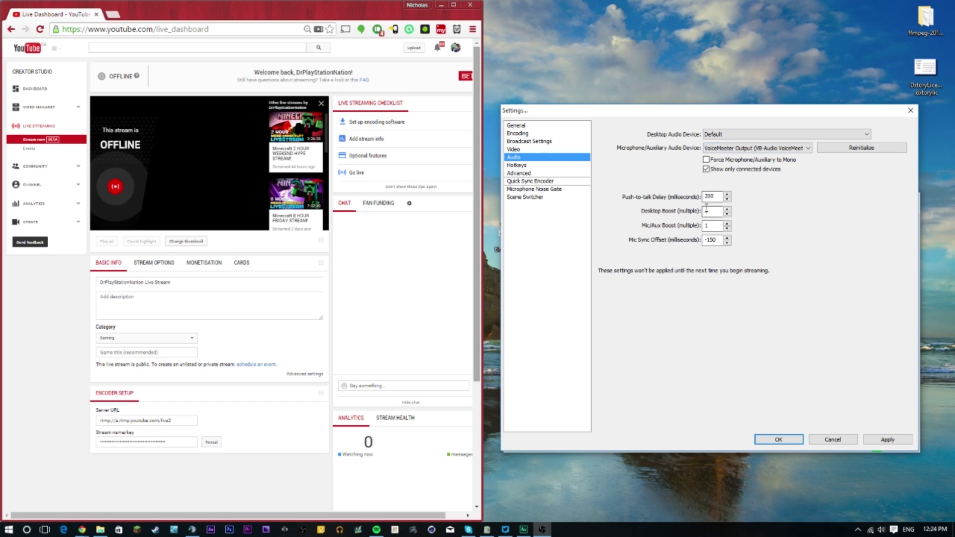
# - Switch to the Hotkeys page, answering the Apply settings? prompt for the audio changes
pyautogui.click(514, 165)
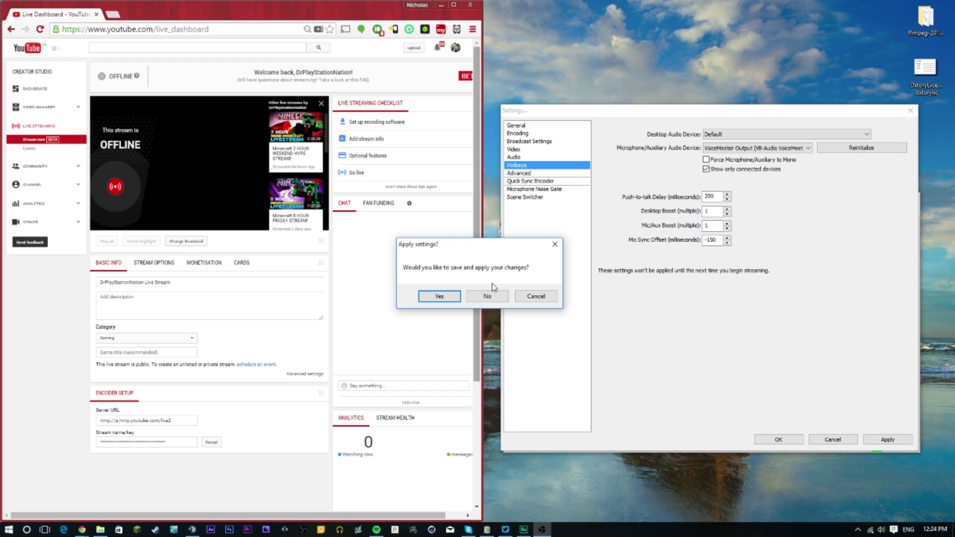
pyautogui.click(487, 297)
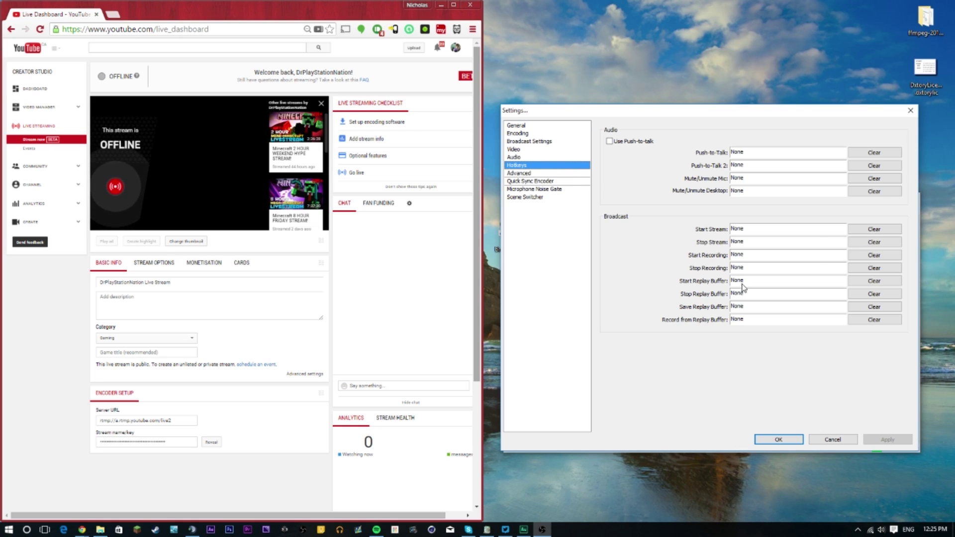
# - On the Advanced page, leave Process Priority Class on High
pyautogui.click(522, 173)
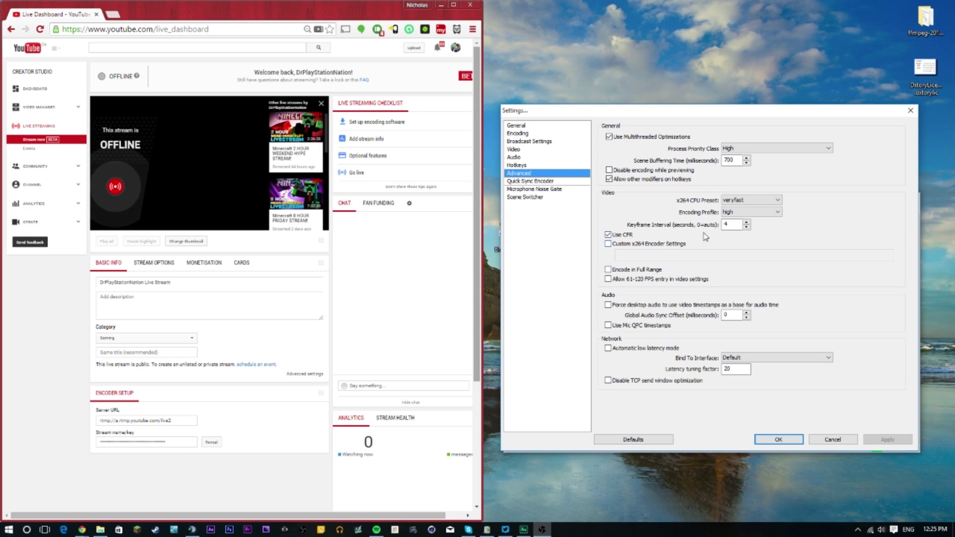
pyautogui.click(764, 149)
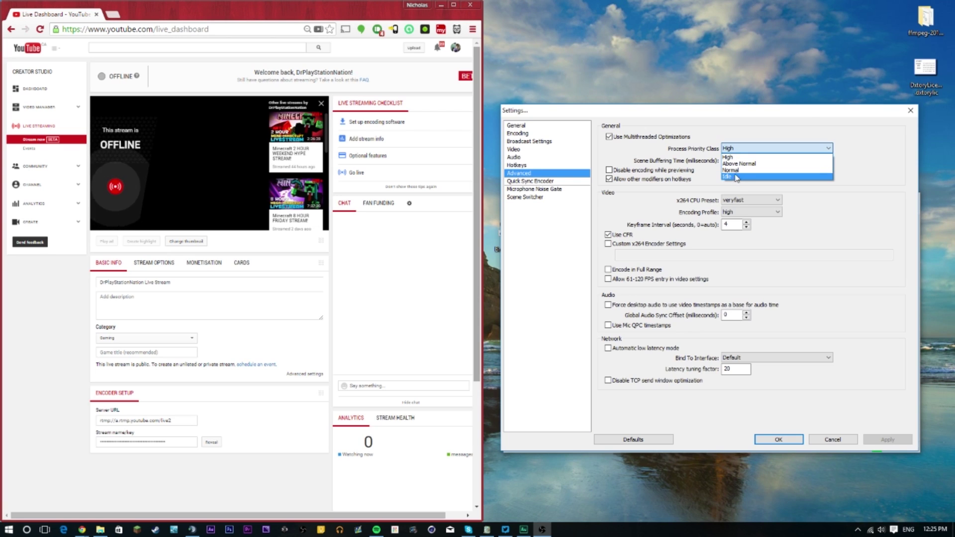
pyautogui.click(737, 157)
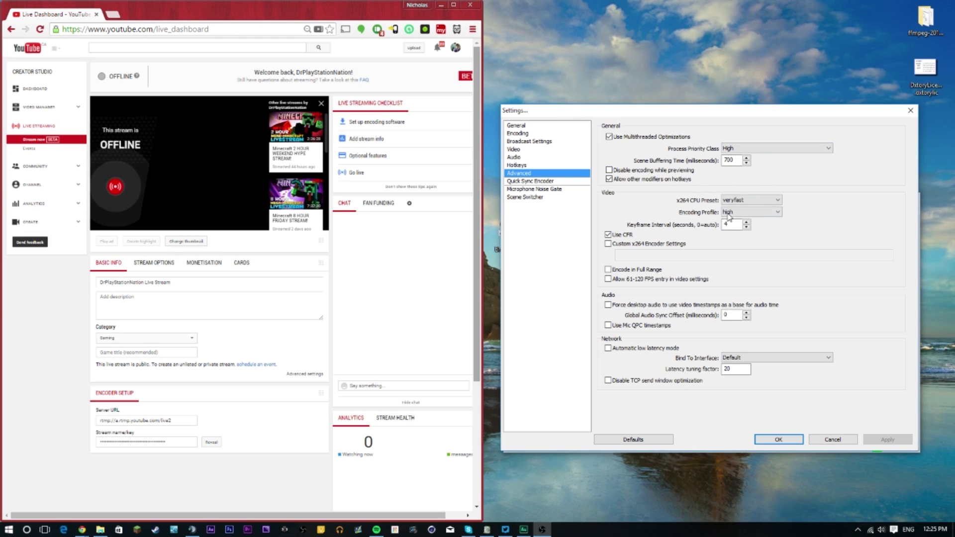
pyautogui.moveTo(734, 204)
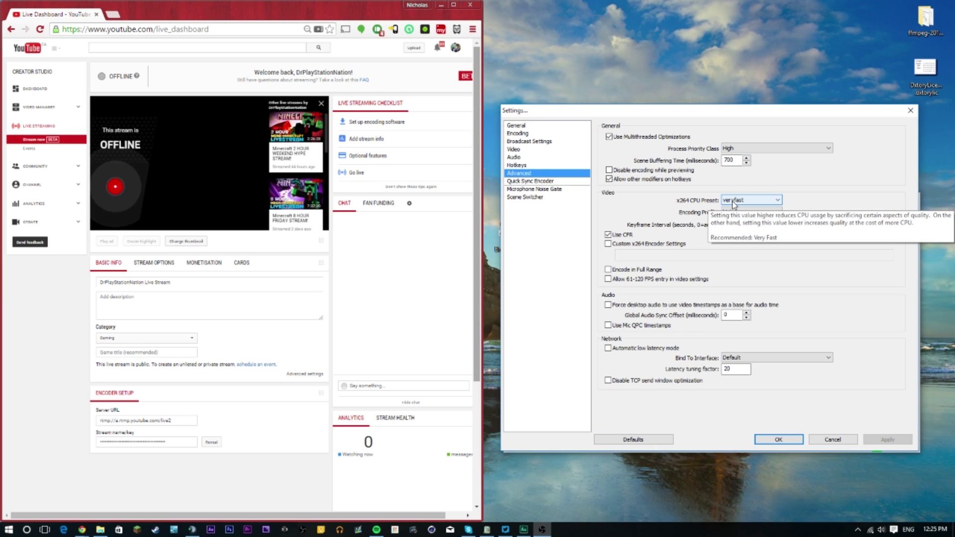
pyautogui.click(733, 201)
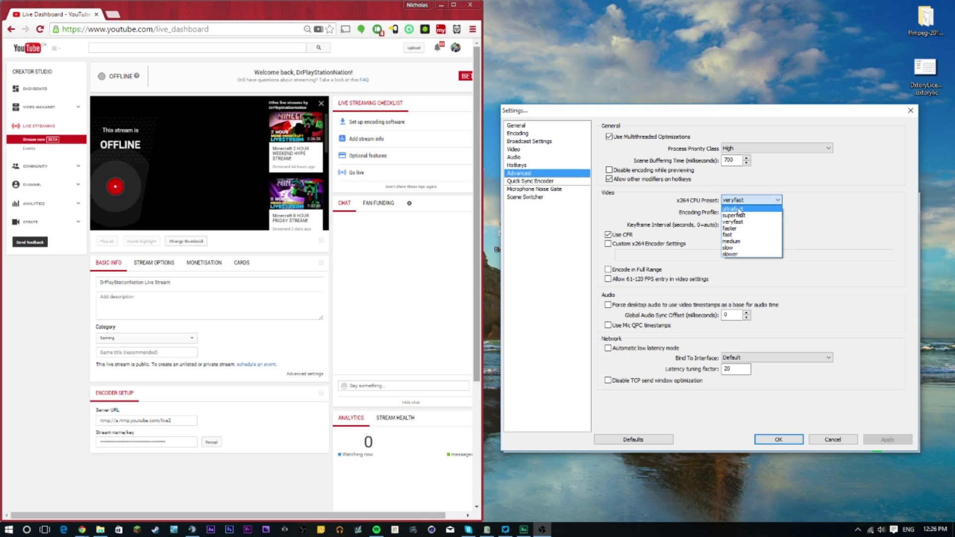
pyautogui.click(744, 201)
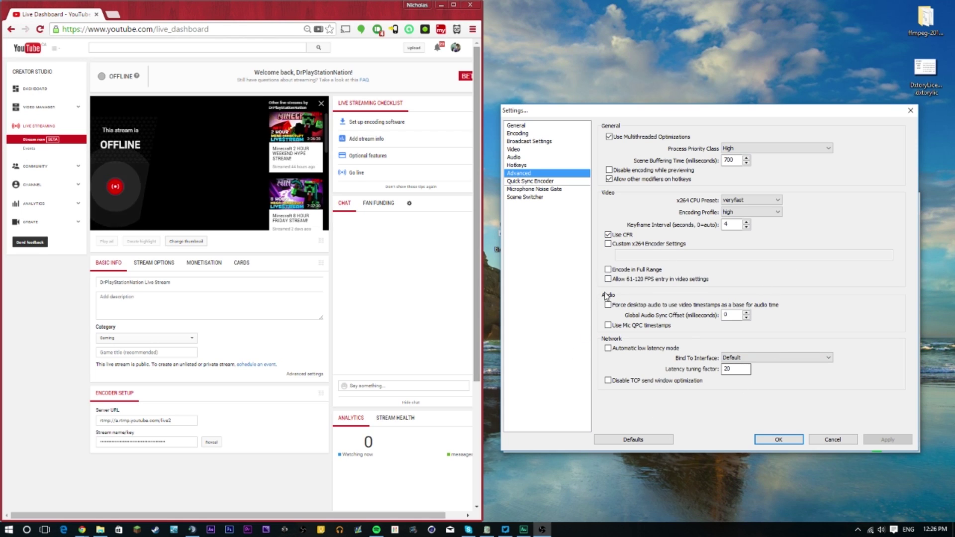
# - Keep the microphone noise gate settings and close the Settings dialog with OK
pyautogui.click(532, 190)
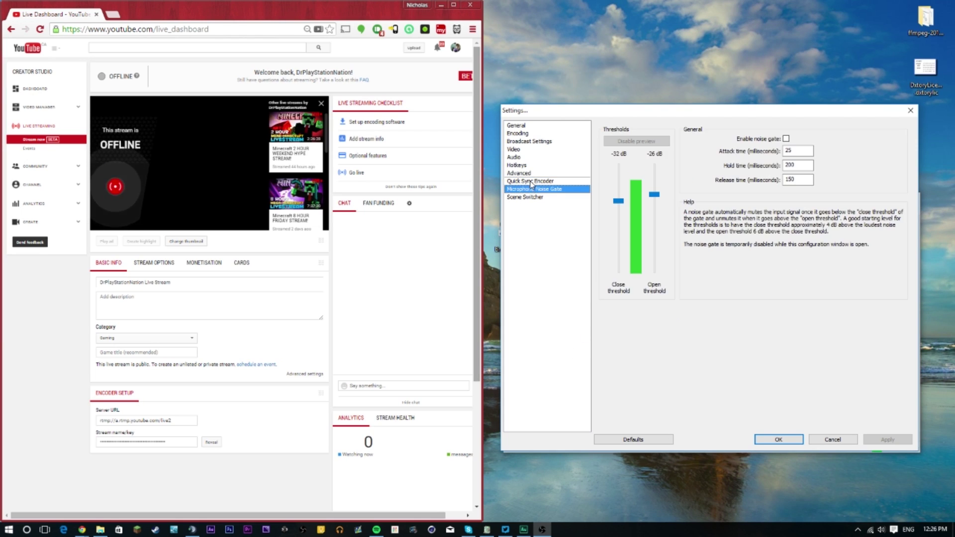
pyautogui.click(801, 441)
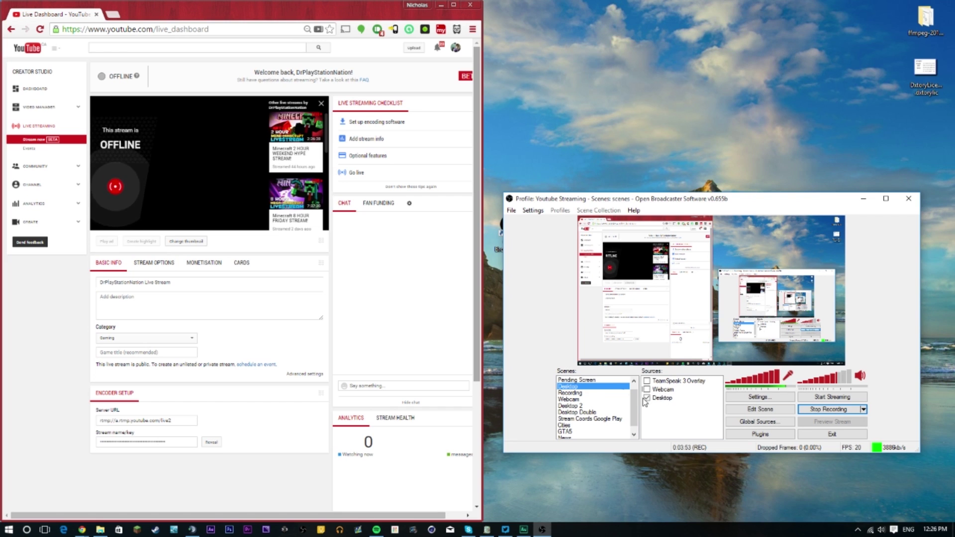
# - Minimize the YouTube dashboard, launch Minecraft offline, and place its window beside OBS at the top-left
pyautogui.click(440, 4)
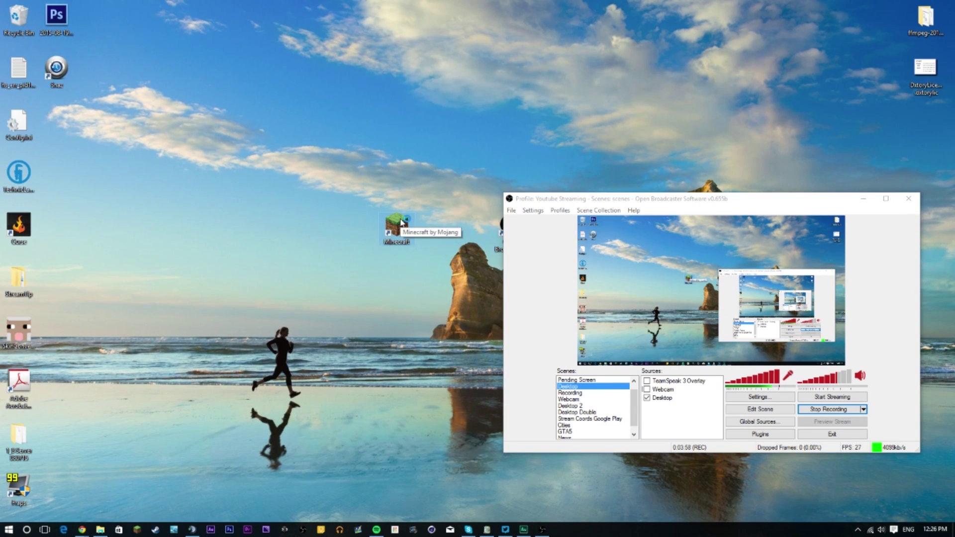
pyautogui.doubleClick(397, 225)
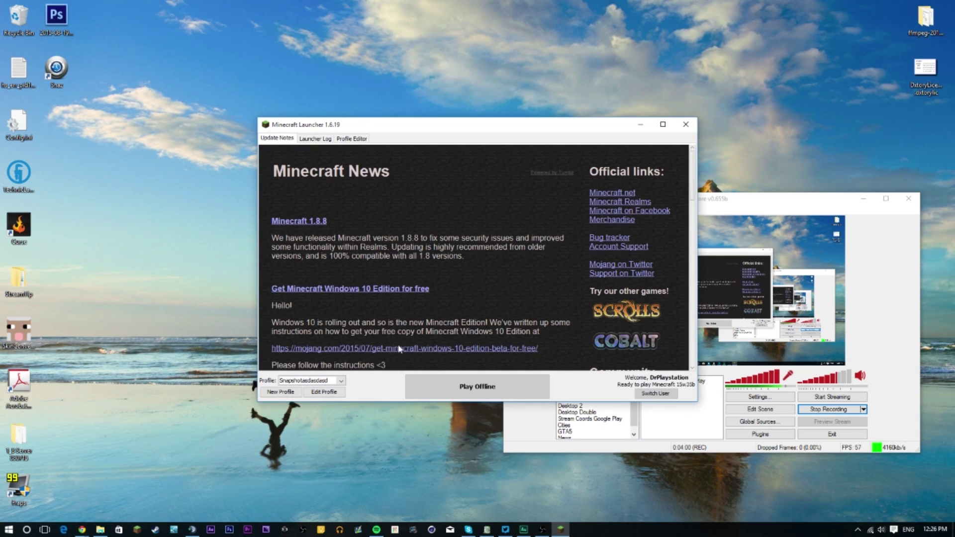
pyautogui.click(470, 388)
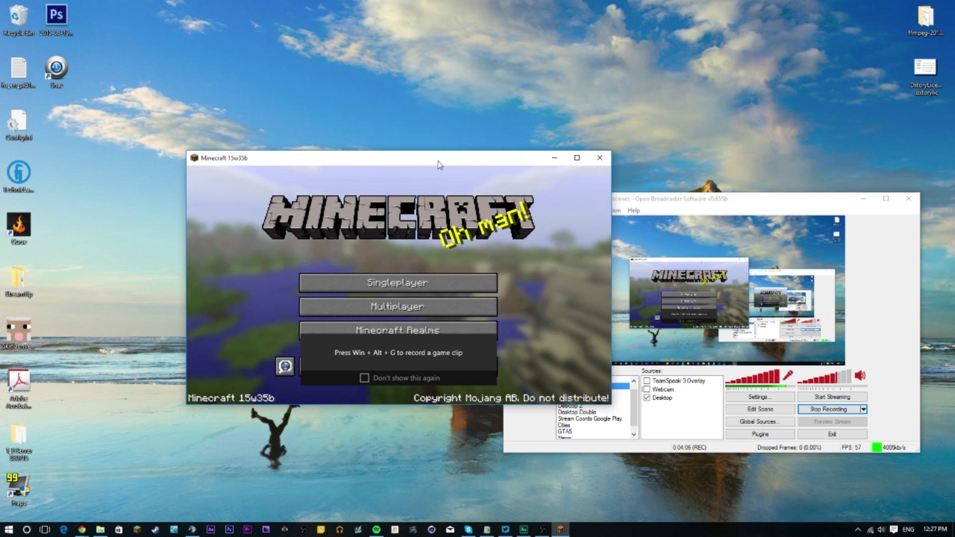
pyautogui.moveTo(437, 164); pyautogui.dragTo(307, 93)
pyautogui.moveTo(718, 198); pyautogui.dragTo(618, 158)
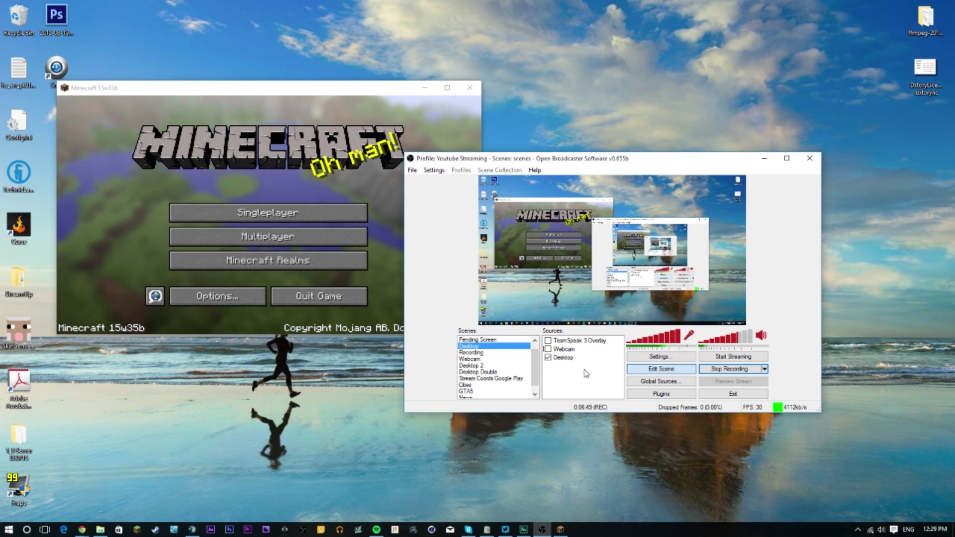
# - Add a new Game Capture source to the Sources list, keeping the default name 'Game Capture'
pyautogui.rightClick(571, 378)
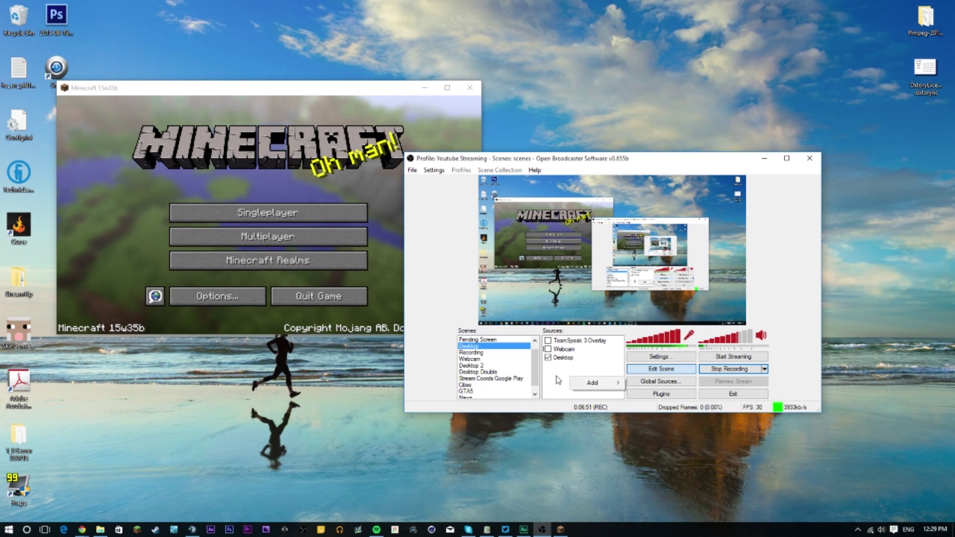
pyautogui.rightClick(556, 376)
pyautogui.moveTo(582, 384)
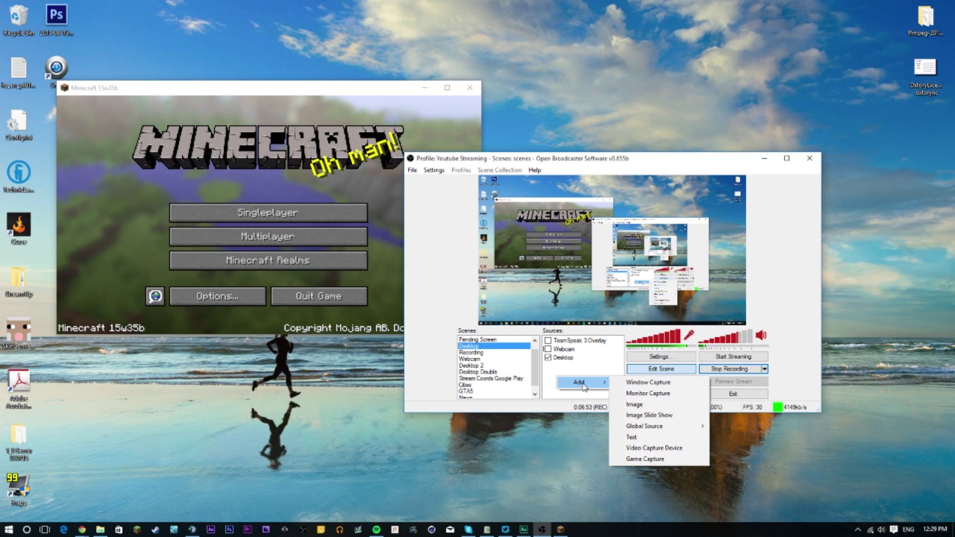
pyautogui.click(644, 459)
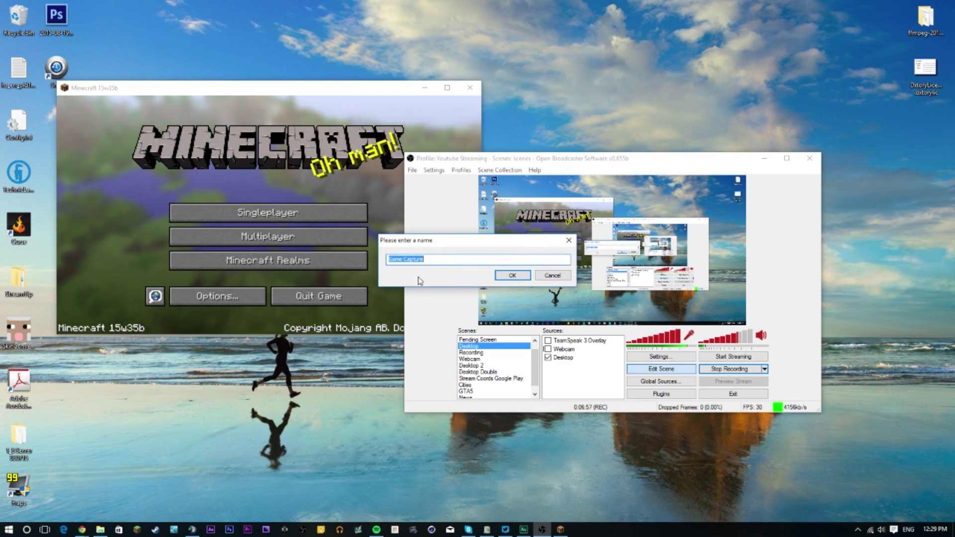
pyautogui.press('Return')
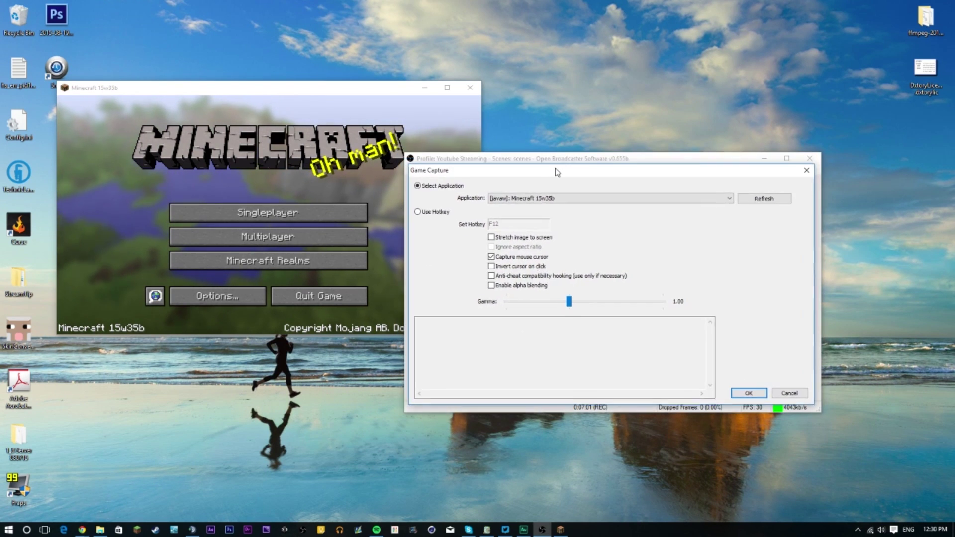
# - Set the capture application to Minecraft 15w35b and enable Stretch image to screen
pyautogui.moveTo(556, 171); pyautogui.dragTo(556, 171)
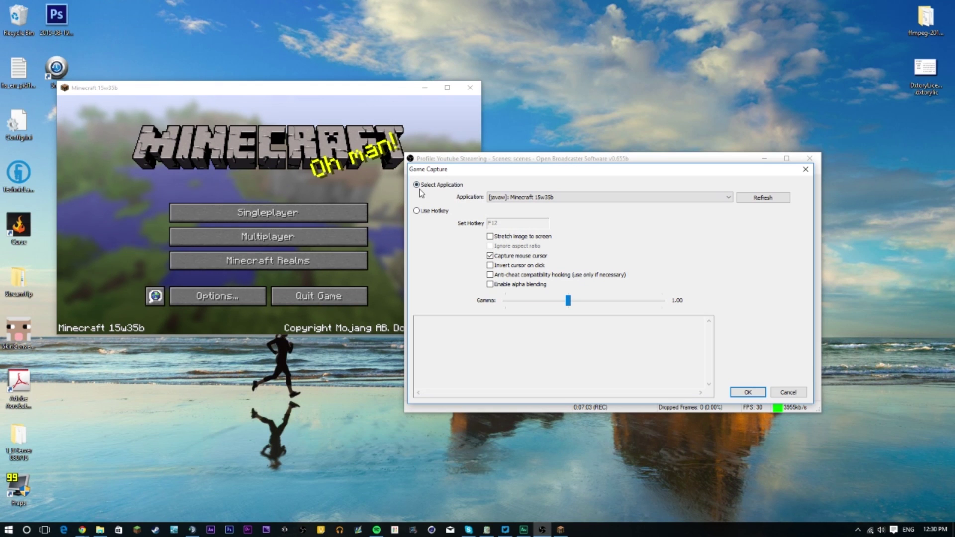
pyautogui.click(495, 198)
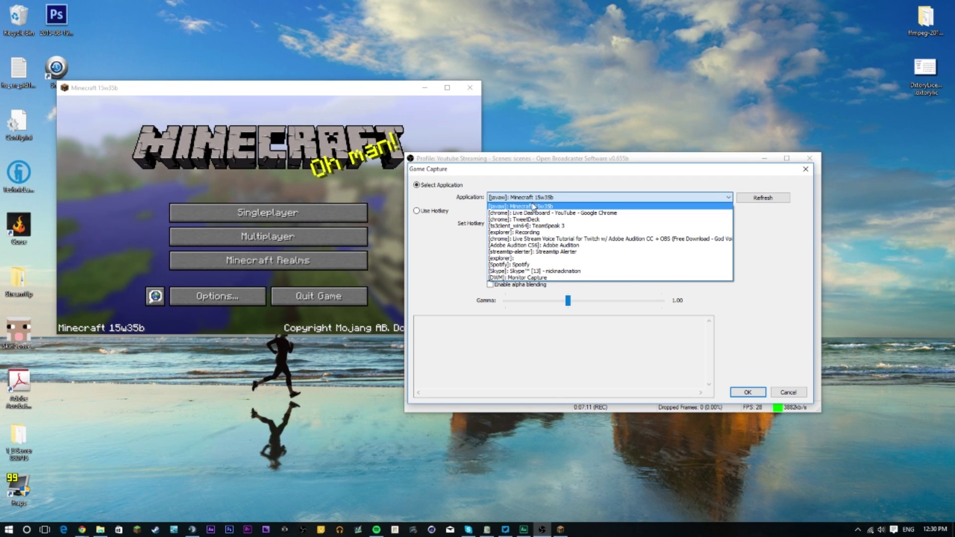
pyautogui.click(534, 206)
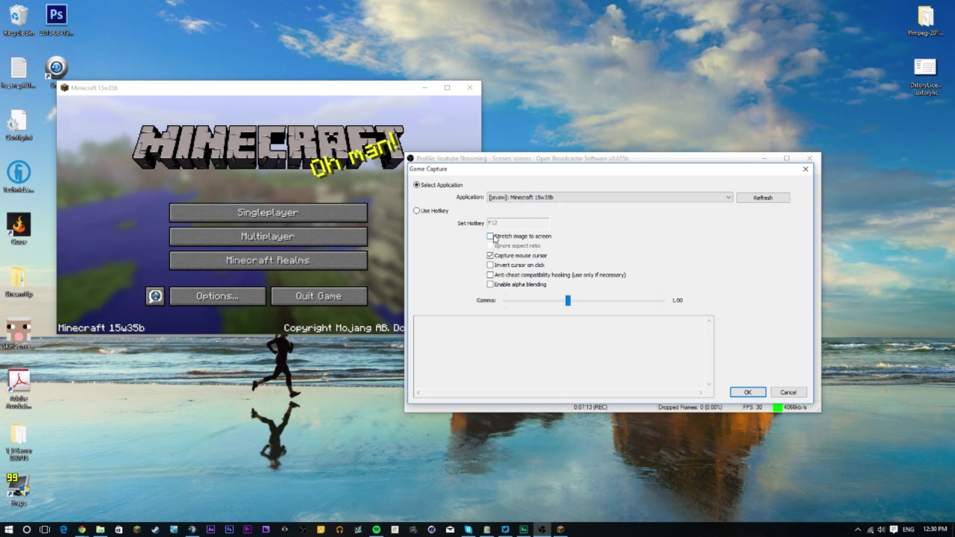
pyautogui.moveTo(540, 170); pyautogui.dragTo(542, 207)
pyautogui.click(577, 314)
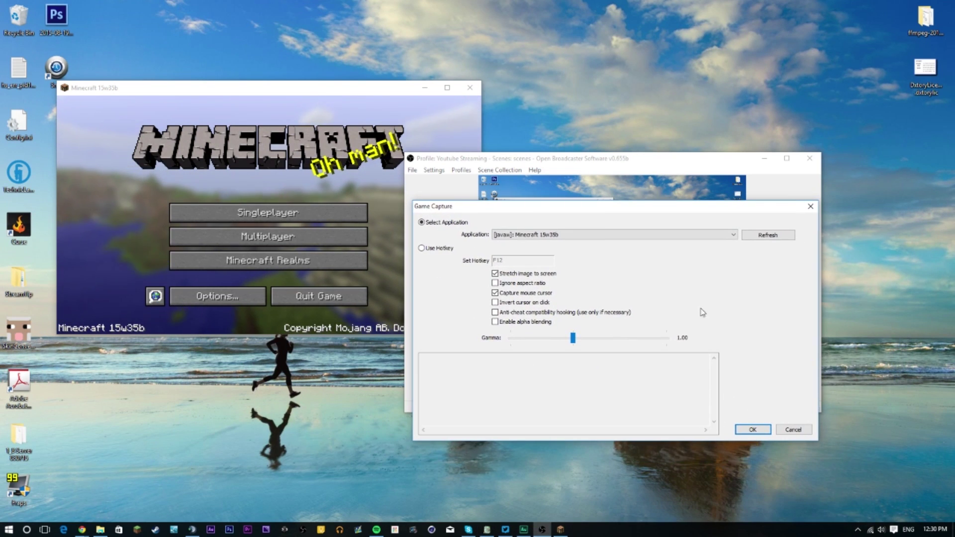
pyautogui.moveTo(652, 221); pyautogui.dragTo(477, 150)
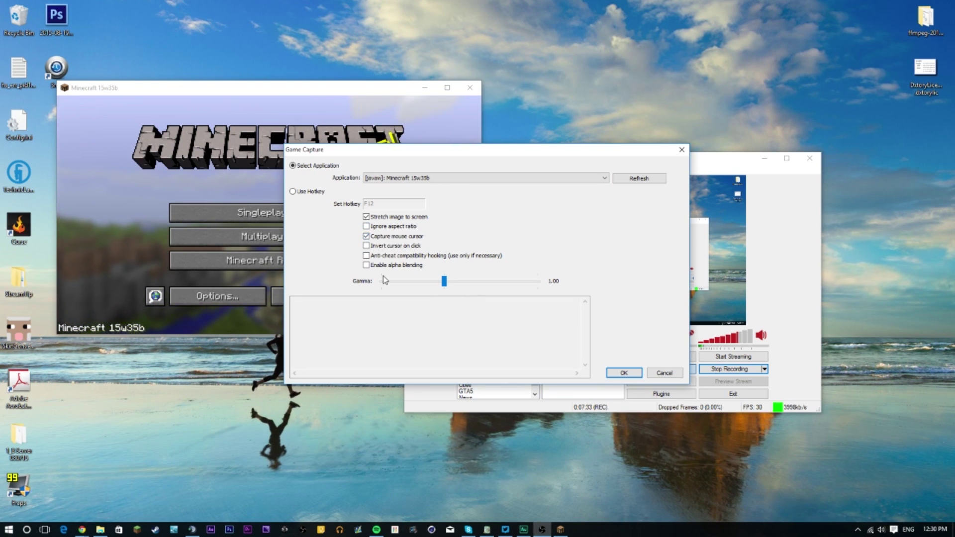
# - Confirm the Game Capture source, then view the Warside server in Multiplayer and cancel back
pyautogui.click(624, 373)
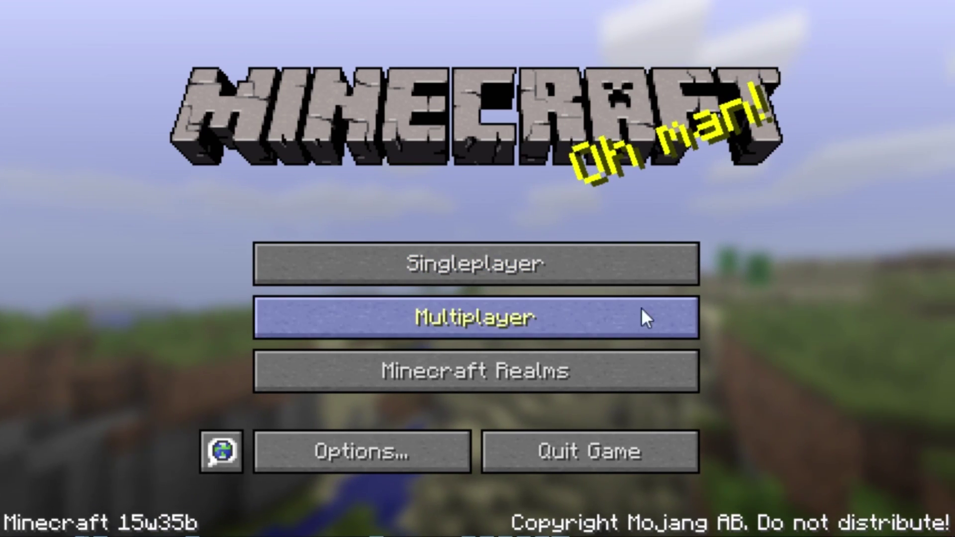
pyautogui.click(443, 333)
pyautogui.scroll(-4, 522, 272)
pyautogui.scroll(4, 533, 287)
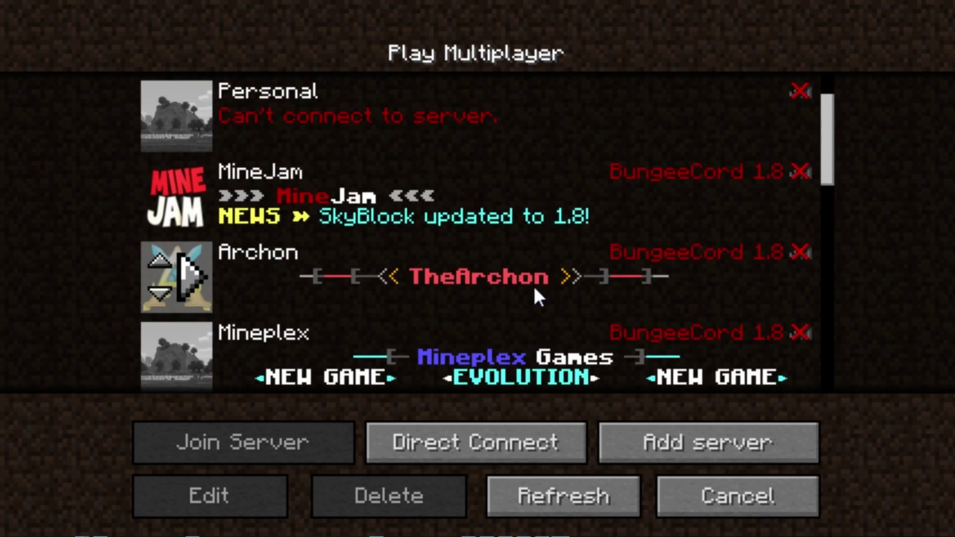
pyautogui.click(378, 134)
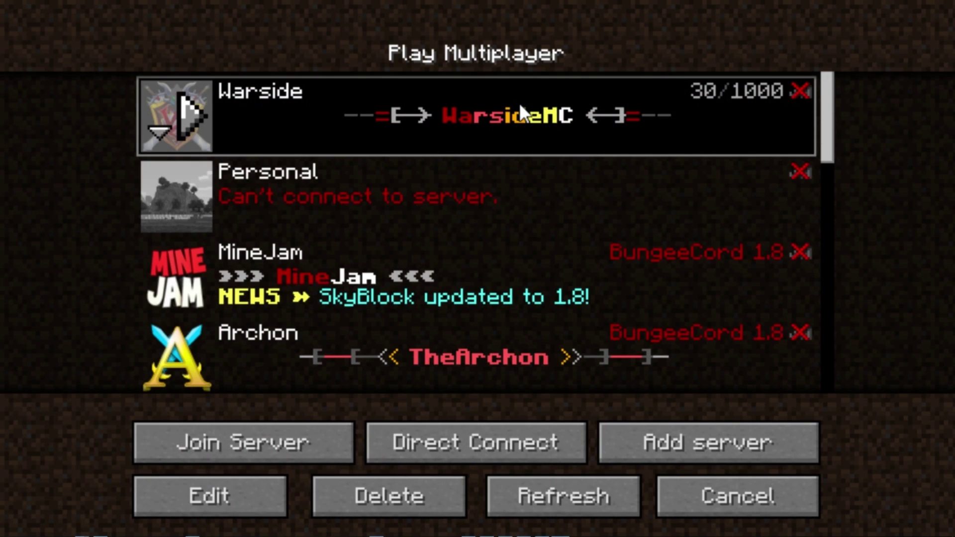
pyautogui.click(721, 492)
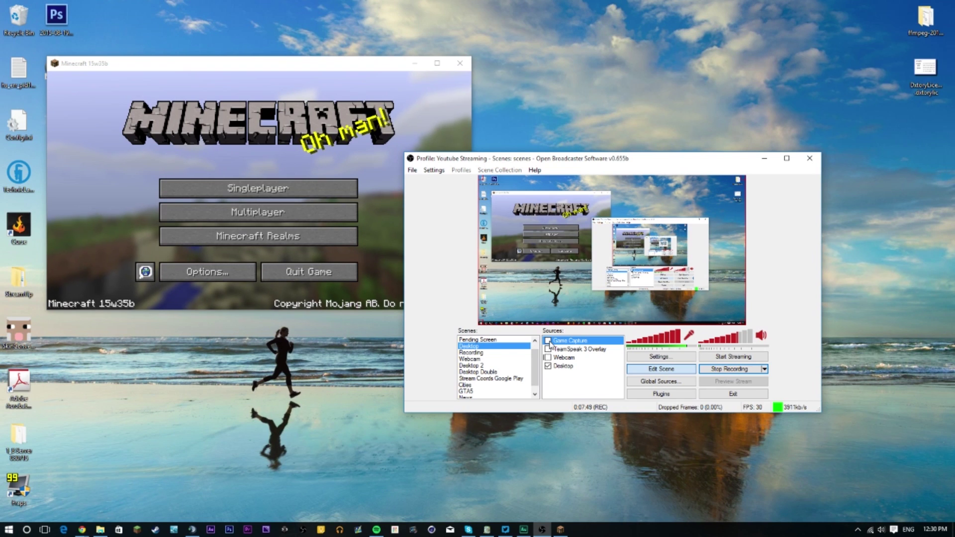
# - Move the OBS window up-left and activate the Stream Coords Google Play scene
pyautogui.moveTo(606, 162); pyautogui.dragTo(552, 149)
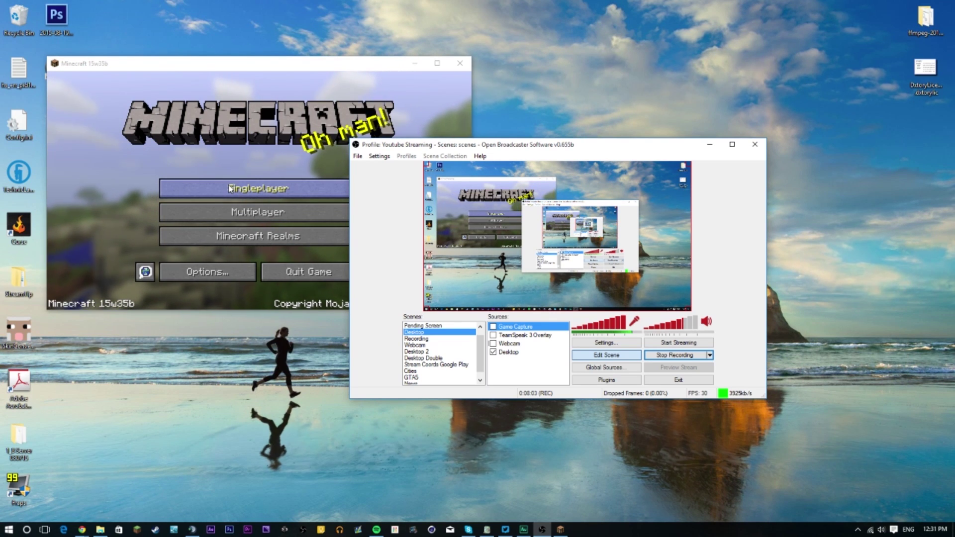
pyautogui.click(449, 366)
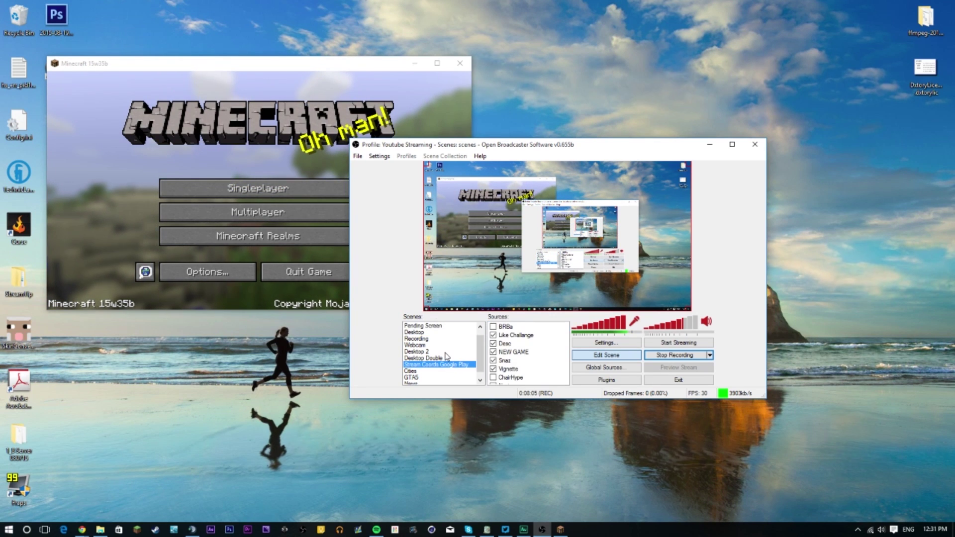